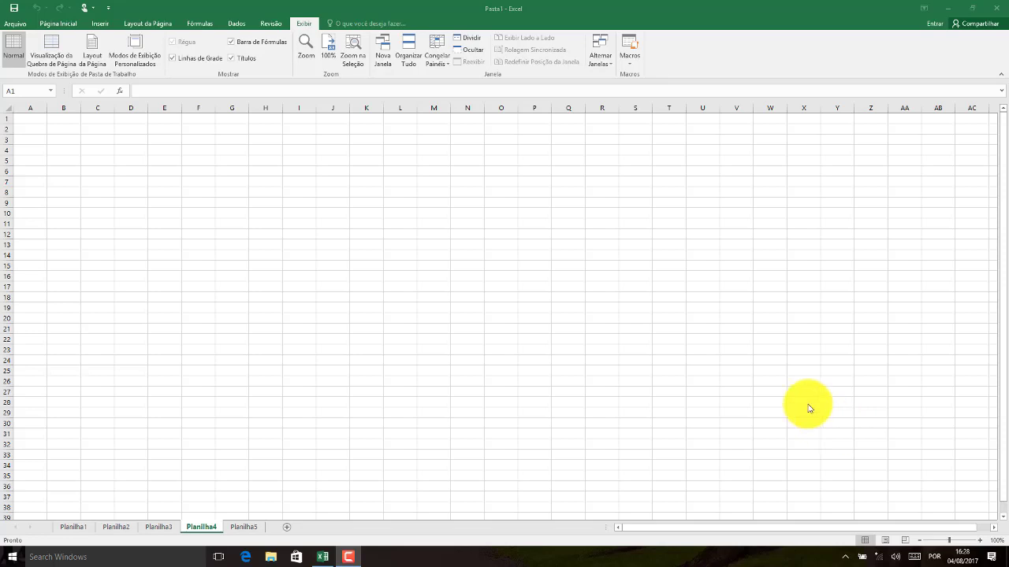
# - Move around cells A1 to D2 with clicks and arrow keys, ending on A1
pyautogui.click(52, 118)
pyautogui.click(101, 118)
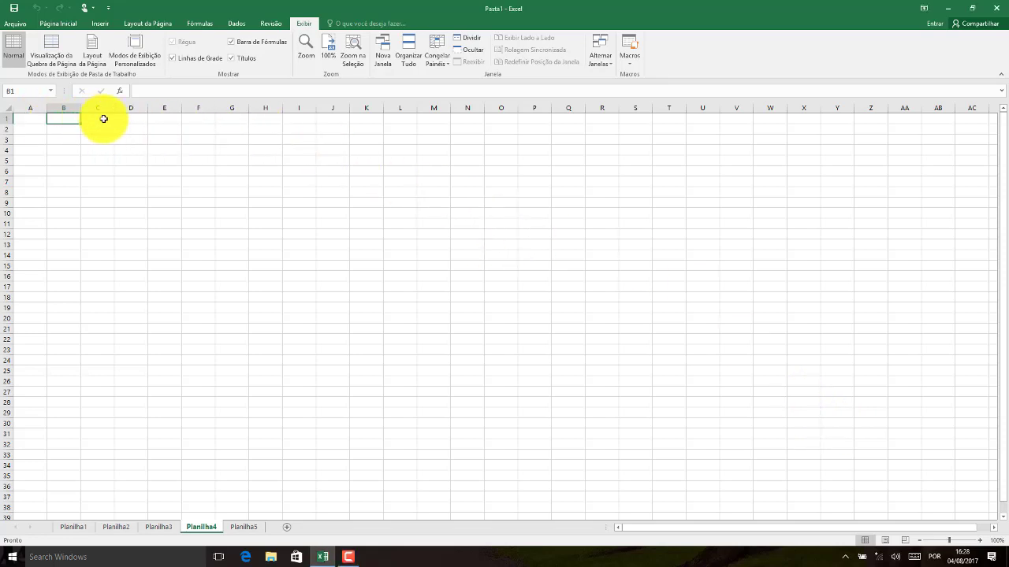
pyautogui.click(131, 118)
pyautogui.press('Left')
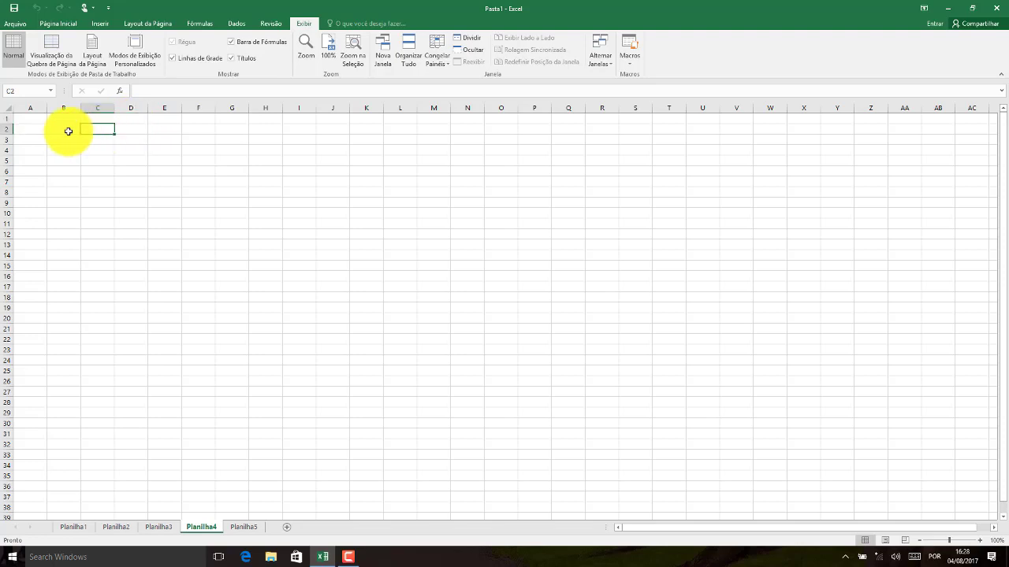
pyautogui.press('Left')
pyautogui.press('Left')
pyautogui.press('Right')
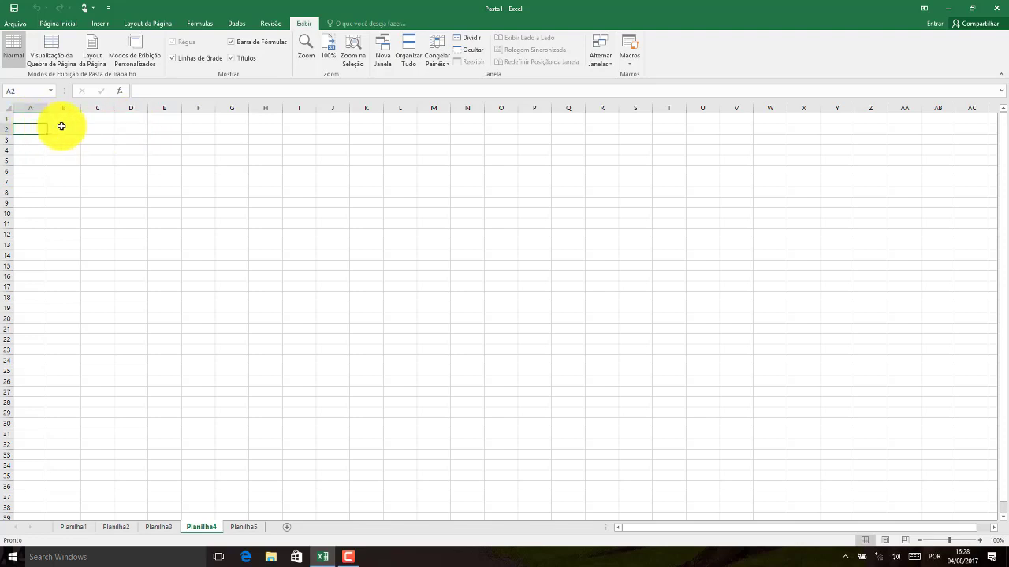
pyautogui.press('Right')
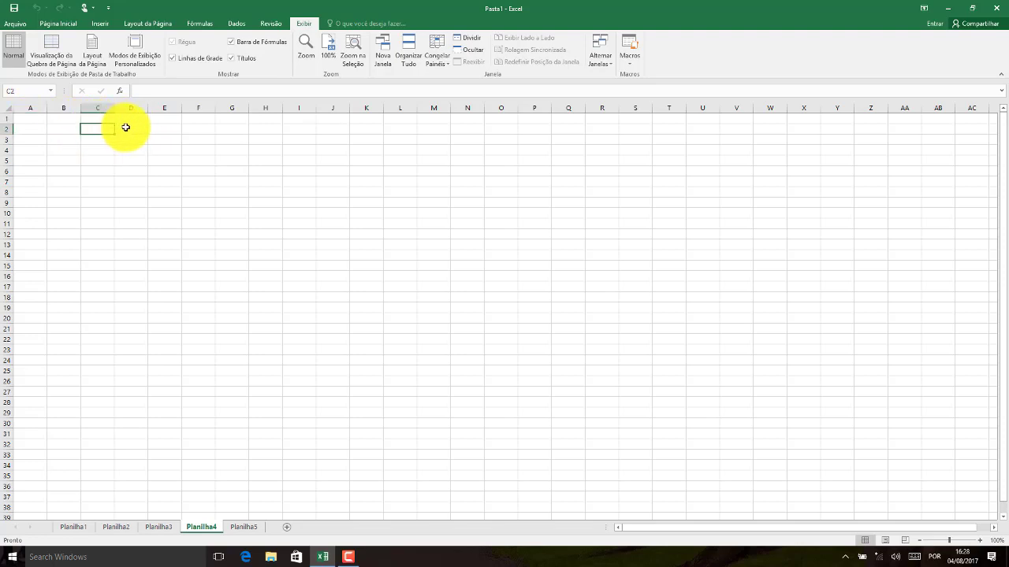
pyautogui.click(128, 119)
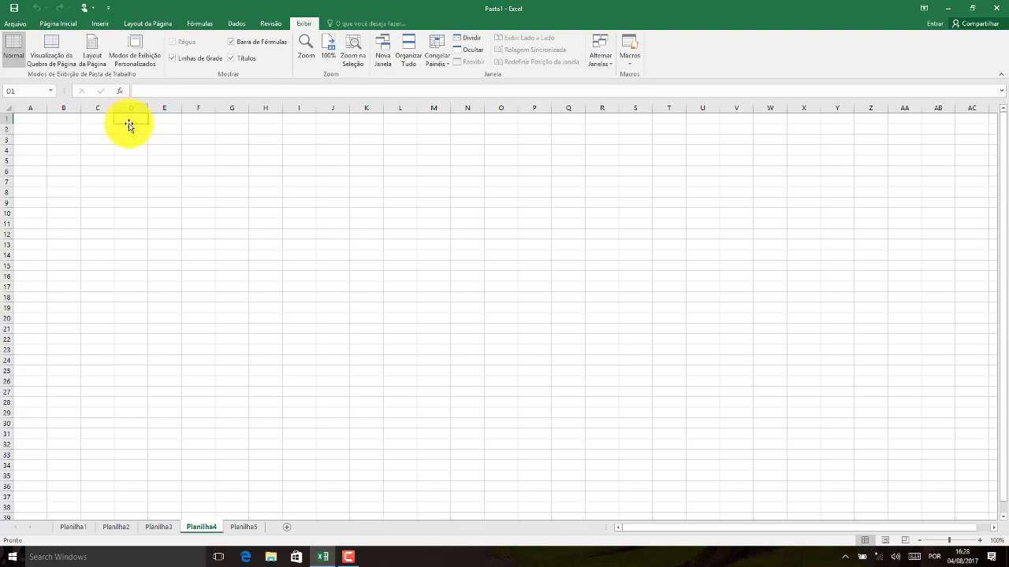
pyautogui.click(129, 130)
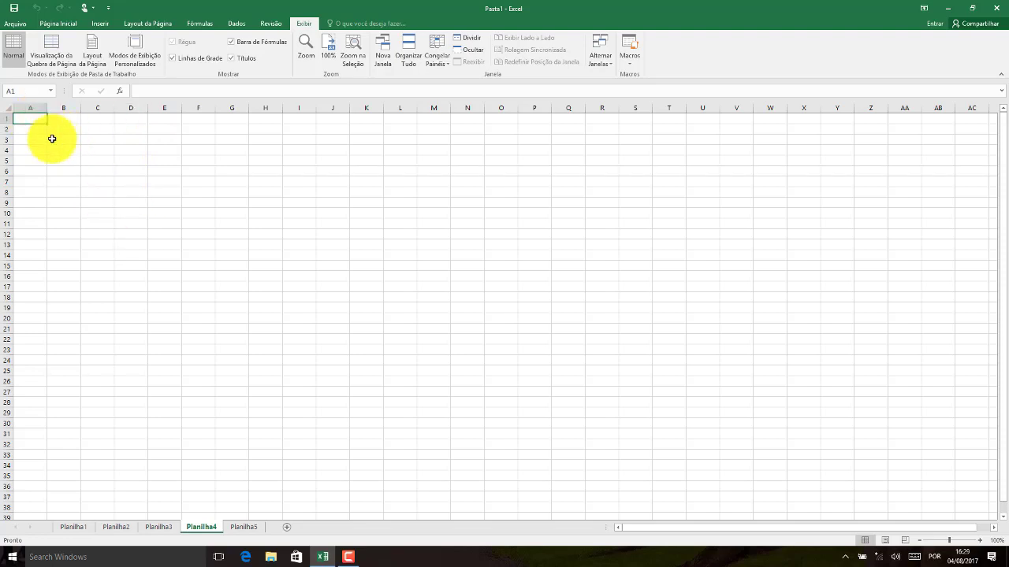
pyautogui.click(34, 119)
pyautogui.press('Right')
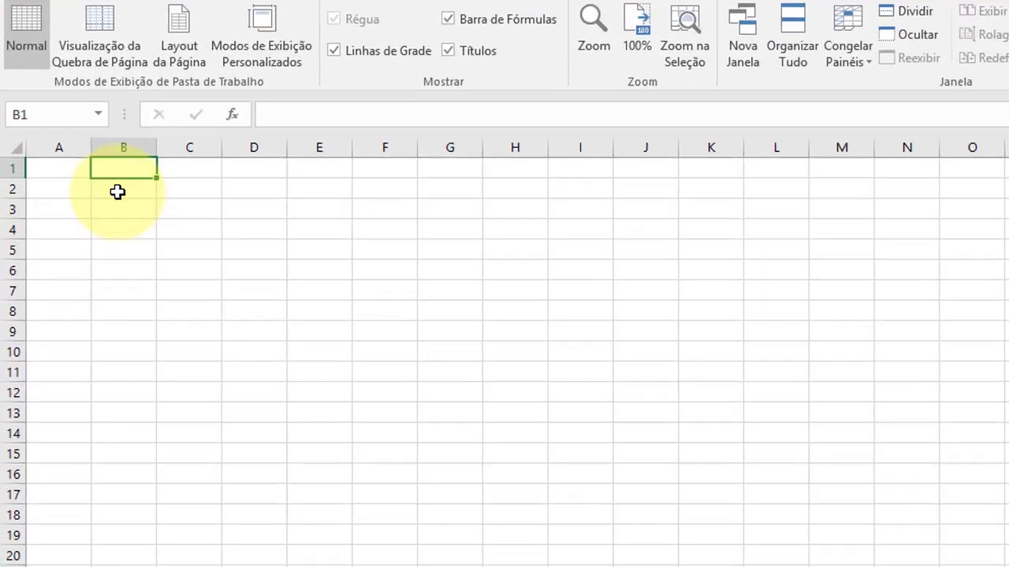
pyautogui.press('Down')
pyautogui.press('Left')
pyautogui.click(73, 167)
pyautogui.click(119, 164)
pyautogui.click(122, 189)
pyautogui.click(70, 190)
pyautogui.click(70, 167)
pyautogui.click(117, 166)
pyautogui.click(124, 187)
pyautogui.click(74, 187)
pyautogui.click(73, 167)
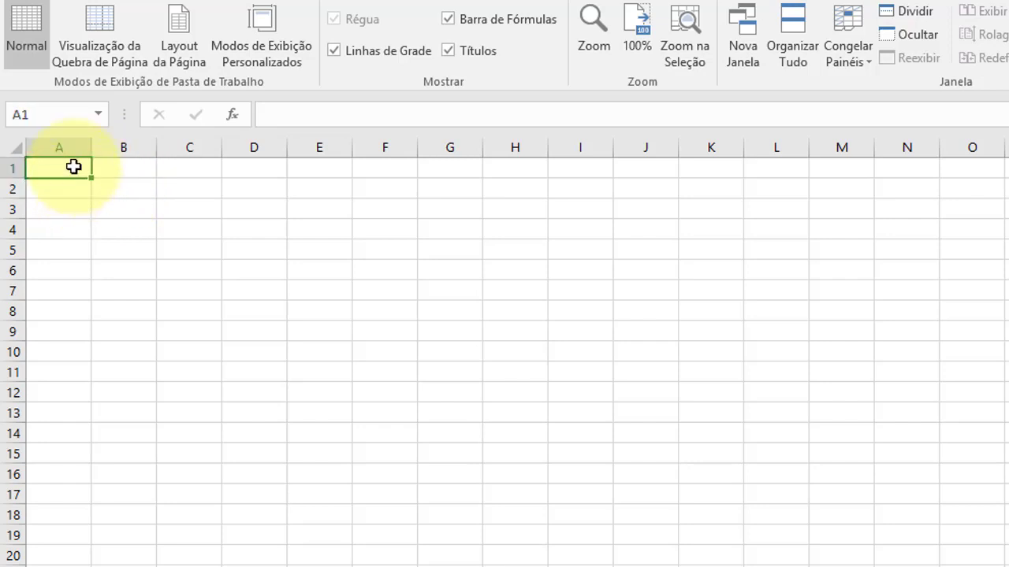
pyautogui.click(124, 168)
pyautogui.click(197, 165)
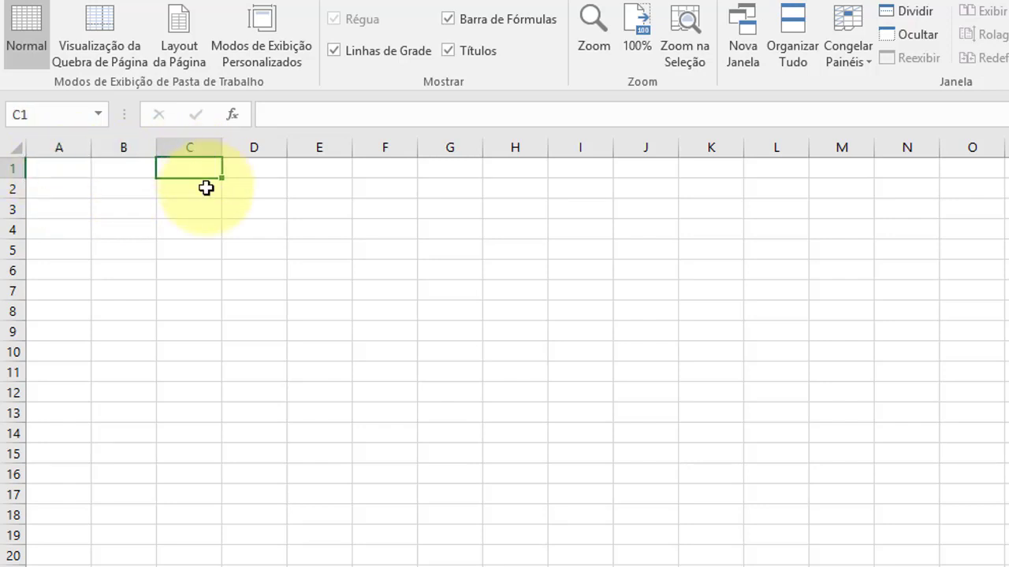
pyautogui.click(206, 187)
pyautogui.click(61, 169)
pyautogui.click(148, 177)
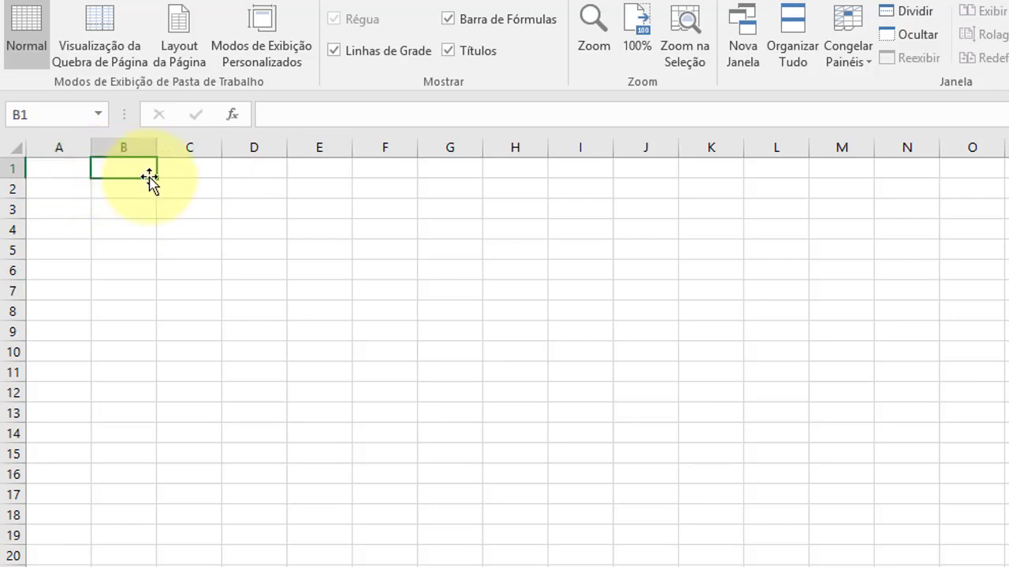
pyautogui.click(187, 170)
pyautogui.click(173, 191)
pyautogui.click(118, 188)
pyautogui.click(76, 167)
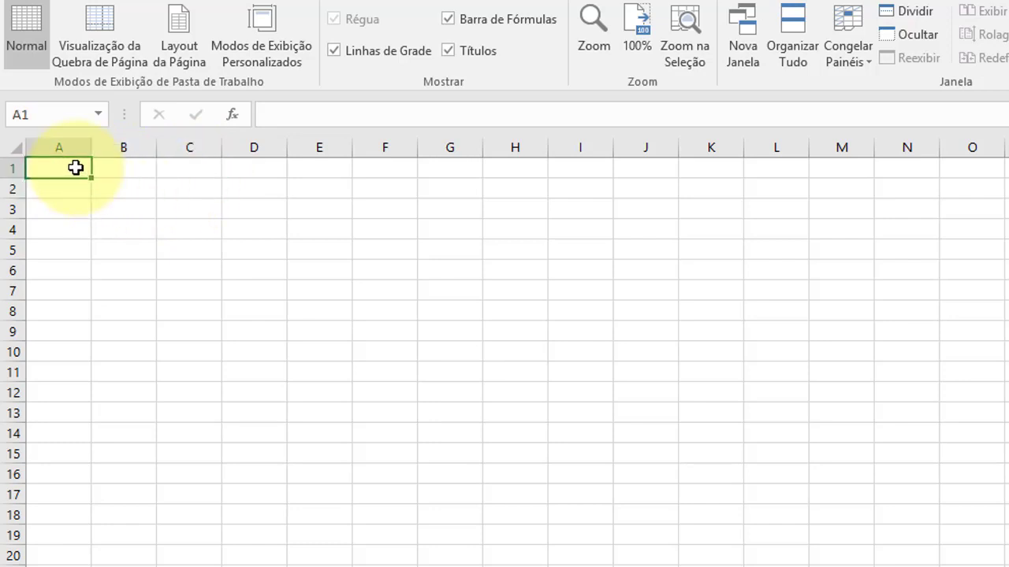
pyautogui.click(71, 184)
pyautogui.click(72, 166)
# - Enter 1. in A1, then redo the entry until A1 holds 1.5
pyautogui.write('1.')
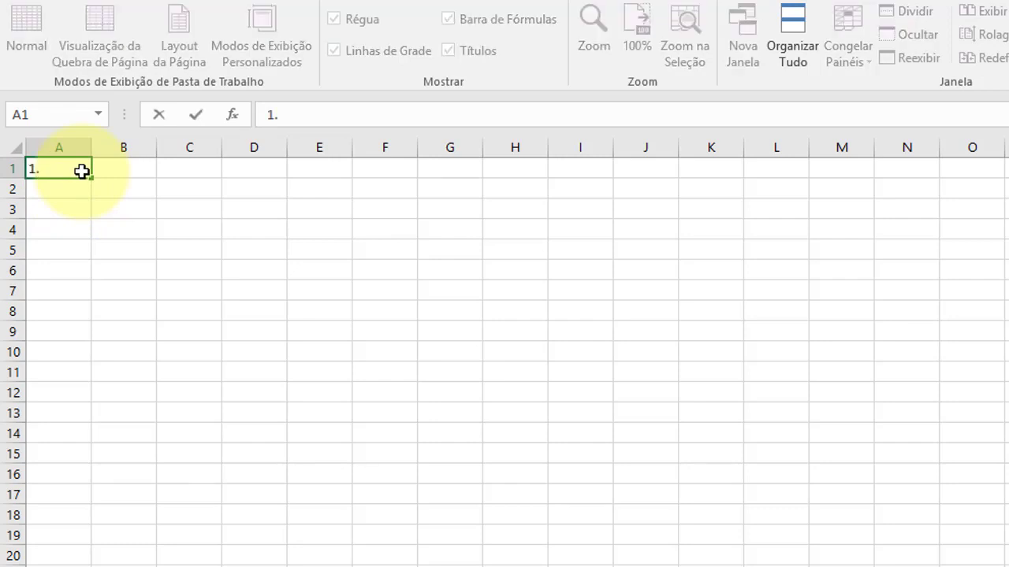
pyautogui.press('Return')
pyautogui.click(82, 170)
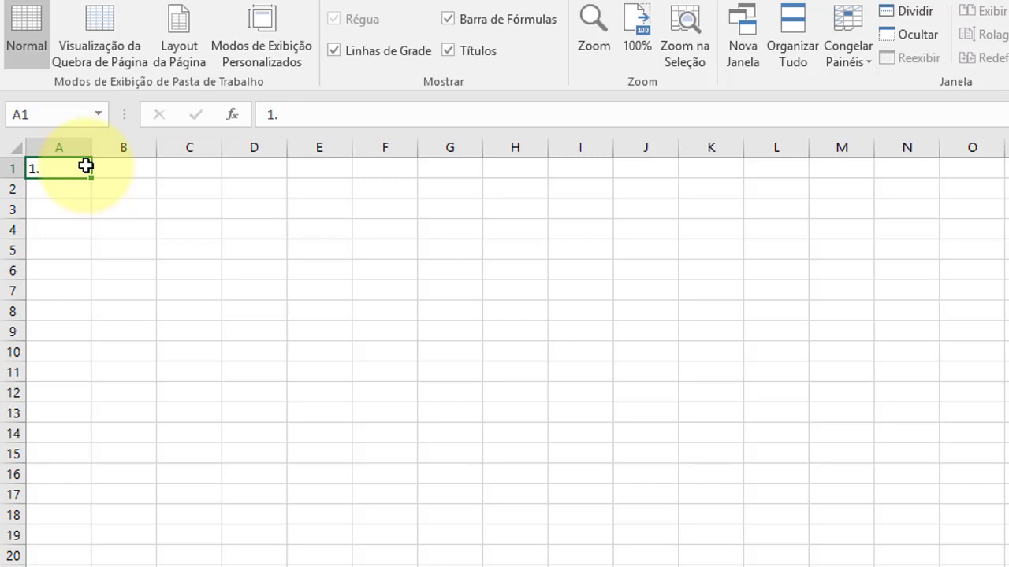
pyautogui.press('Return')
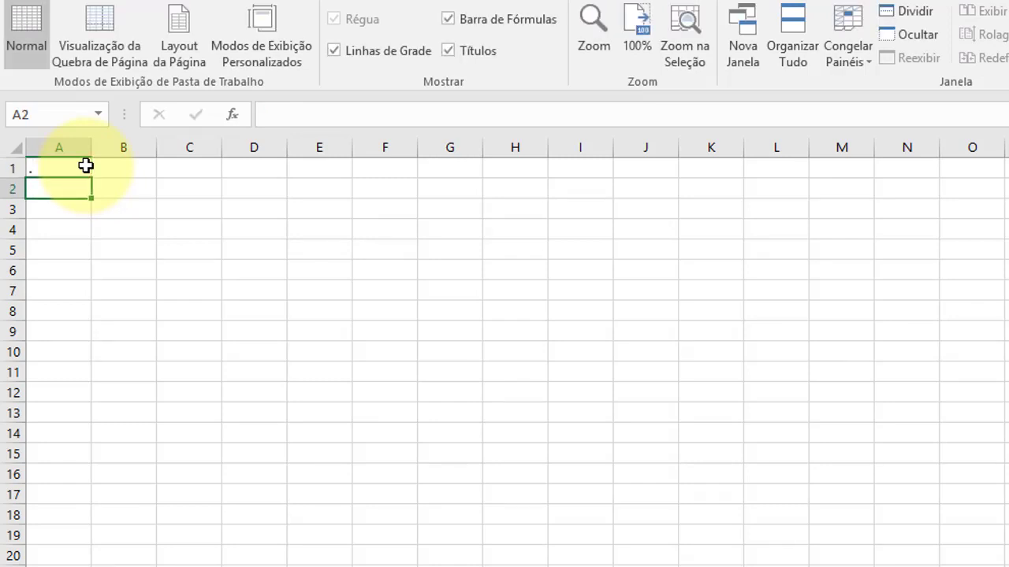
pyautogui.click(85, 166)
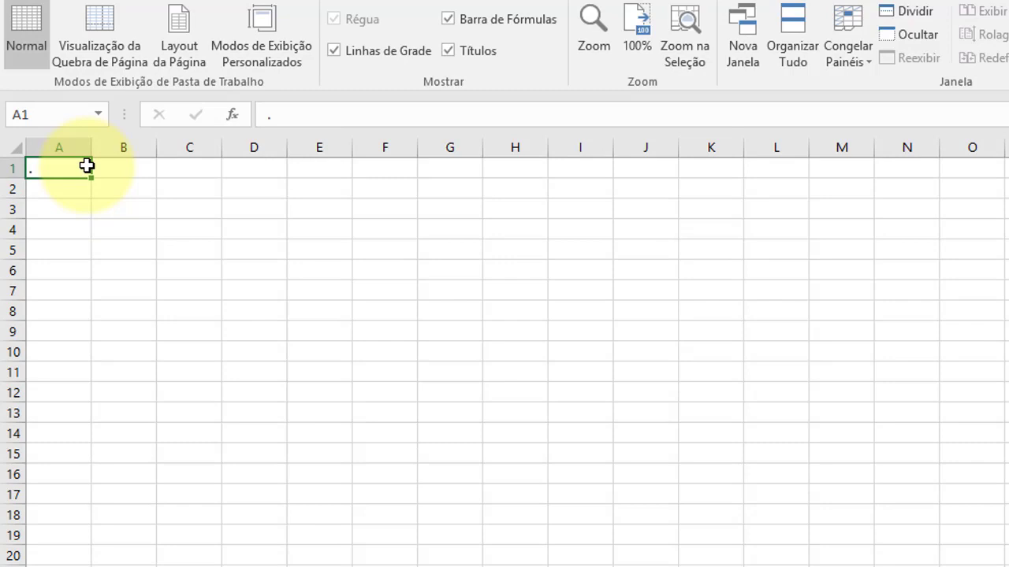
pyautogui.write('1')
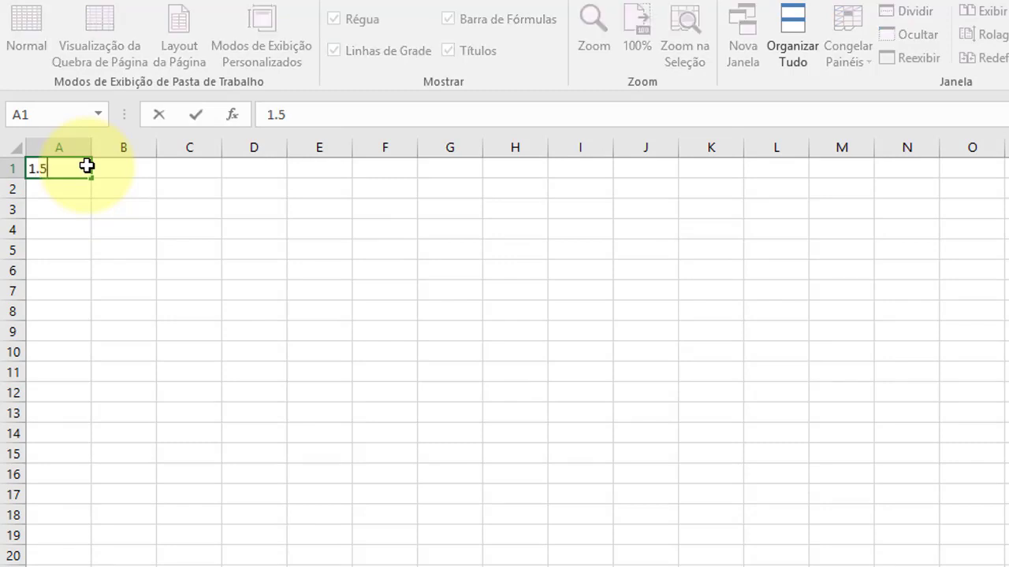
pyautogui.press('Return')
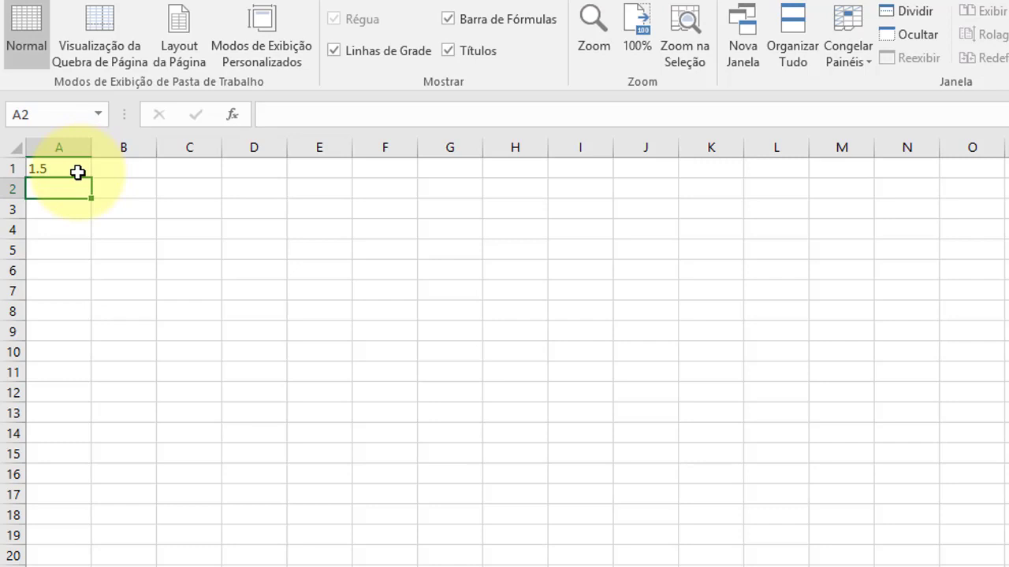
# - Type 1, in A2, then edit the cell and complete it as 1,5
pyautogui.write('1,')
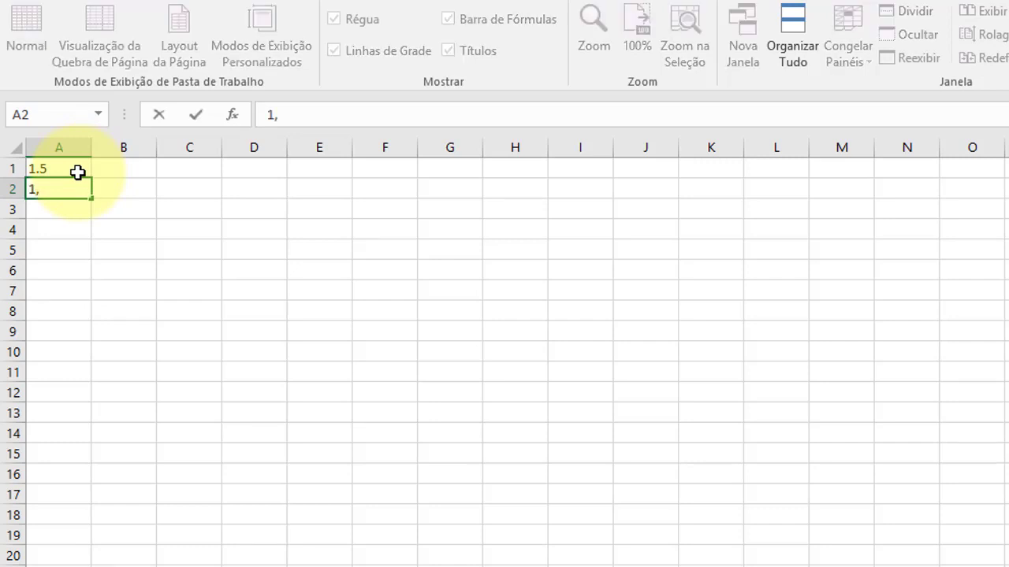
pyautogui.press('Return')
pyautogui.click(79, 187)
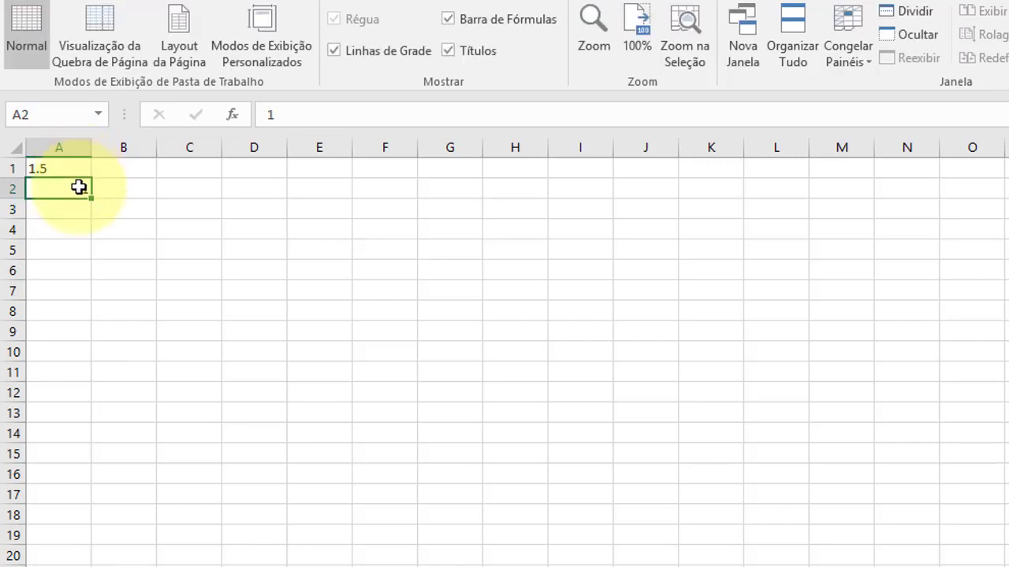
pyautogui.doubleClick(79, 186)
pyautogui.write(',5')
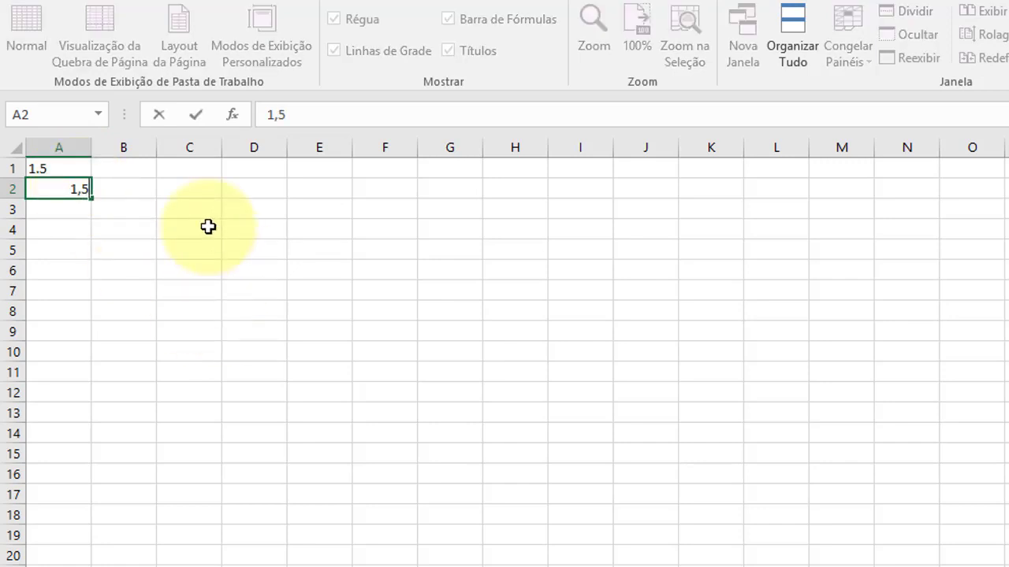
pyautogui.press('Return')
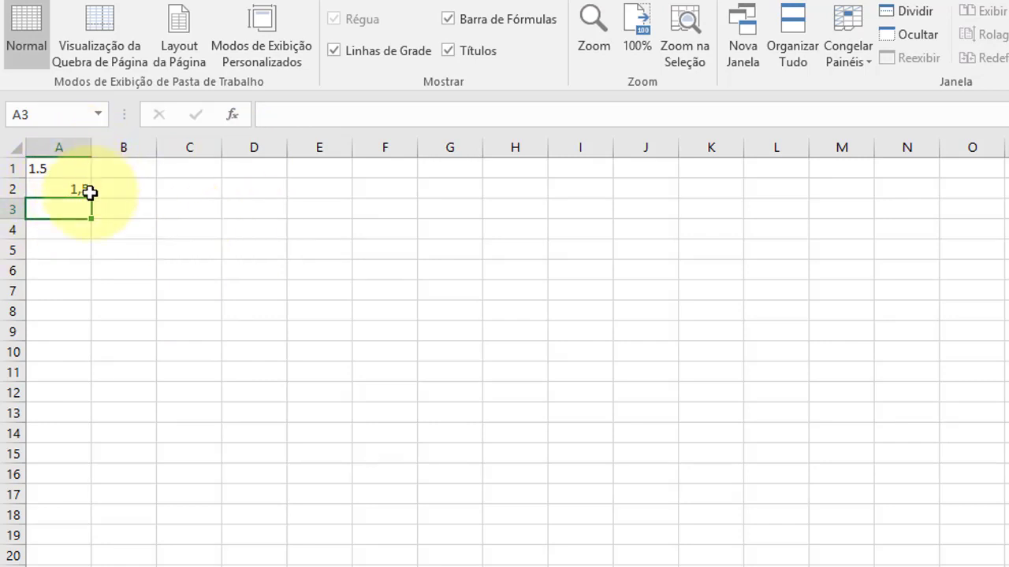
pyautogui.click(78, 171)
pyautogui.click(76, 190)
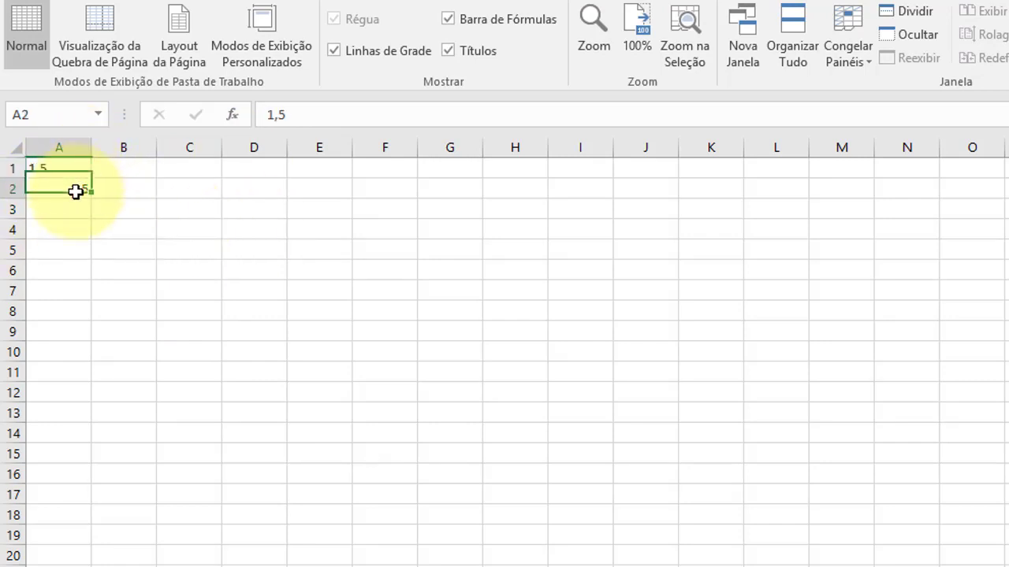
pyautogui.click(66, 174)
pyautogui.click(68, 187)
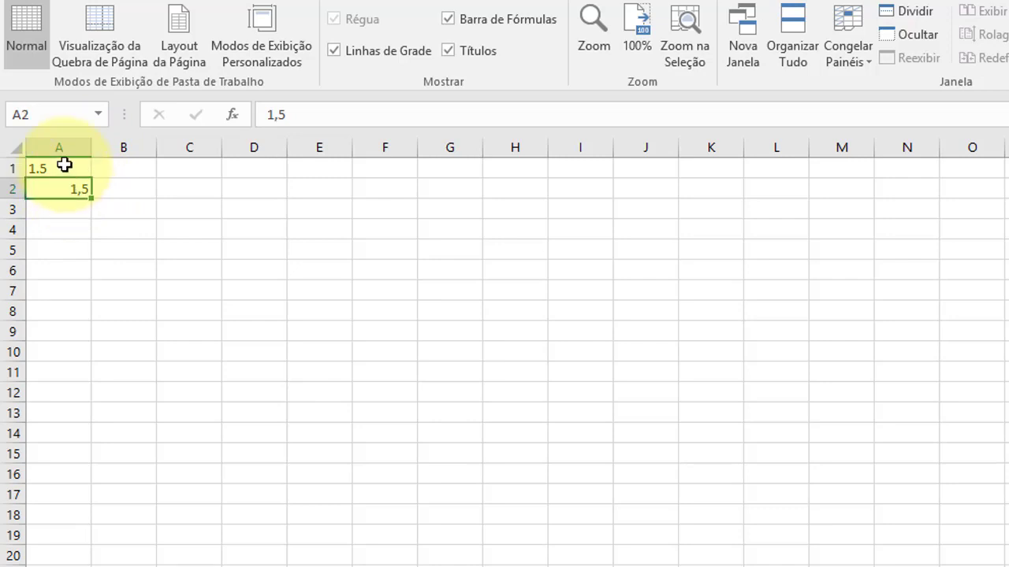
pyautogui.click(68, 166)
pyautogui.click(68, 190)
pyautogui.click(65, 169)
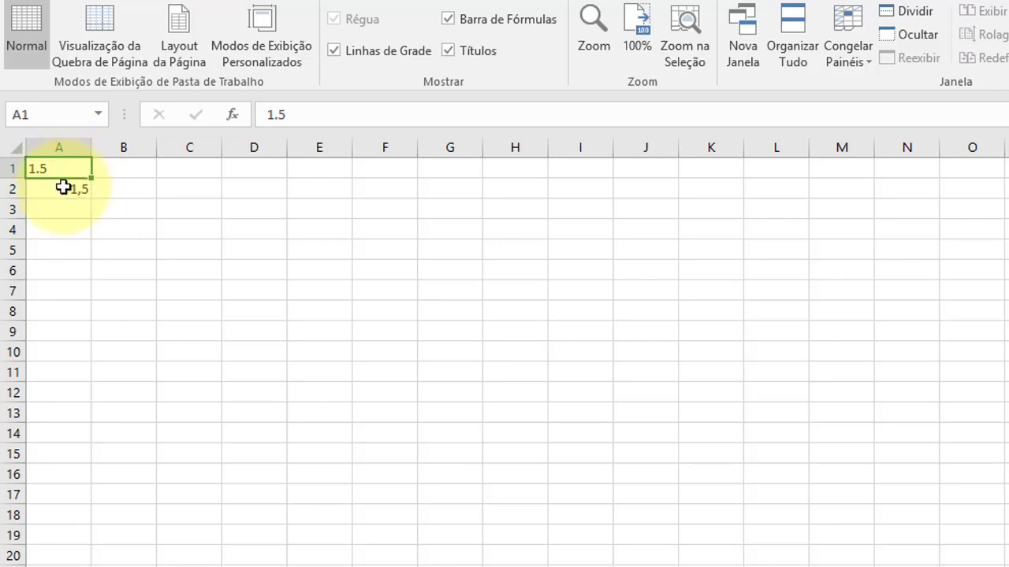
pyautogui.click(65, 188)
pyautogui.click(64, 167)
pyautogui.click(59, 189)
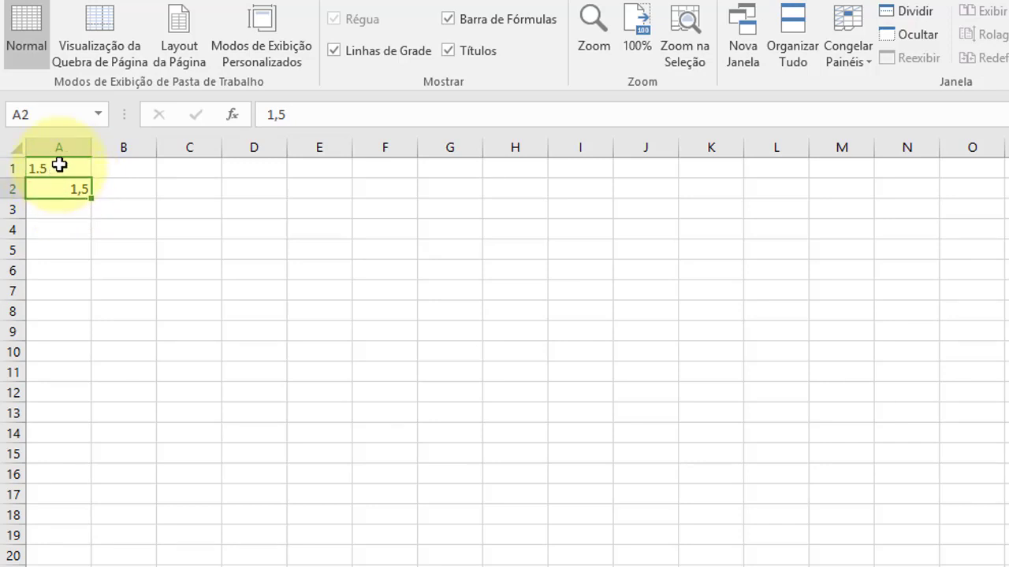
pyautogui.click(60, 163)
pyautogui.click(70, 187)
pyautogui.click(70, 167)
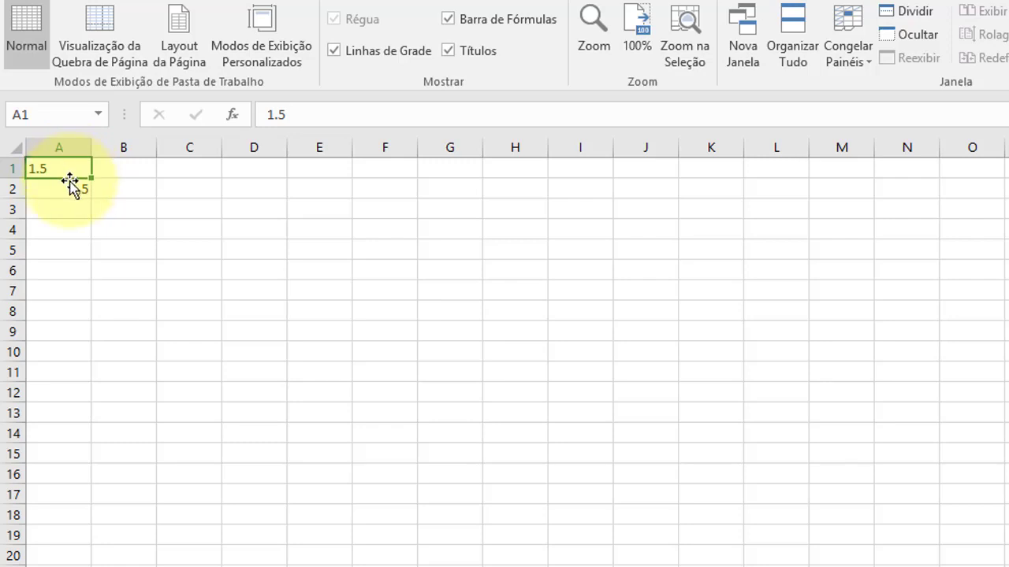
pyautogui.click(70, 189)
pyautogui.click(70, 167)
pyautogui.click(70, 187)
pyautogui.click(67, 168)
pyautogui.click(70, 189)
pyautogui.click(61, 167)
pyautogui.click(61, 188)
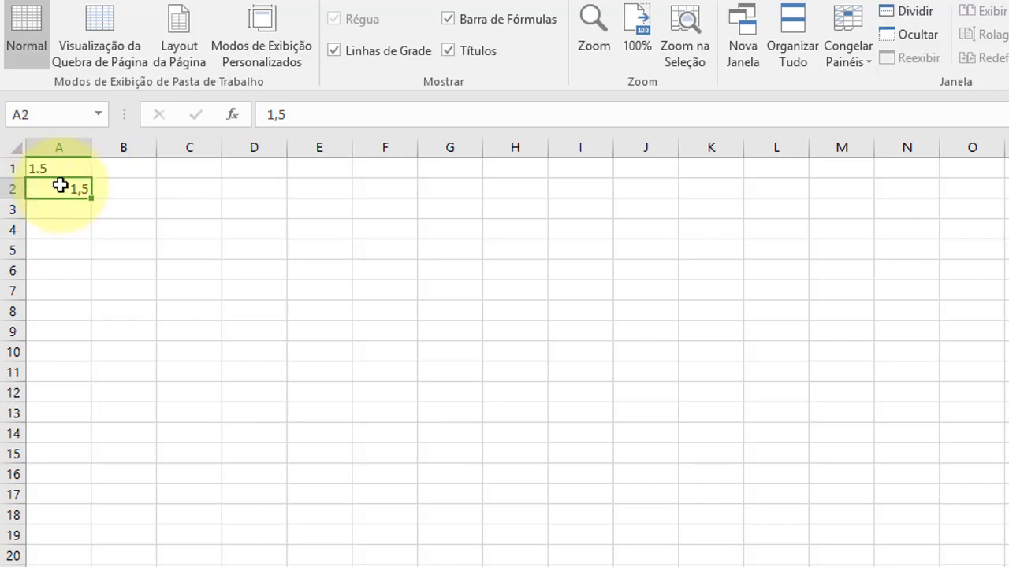
pyautogui.click(56, 170)
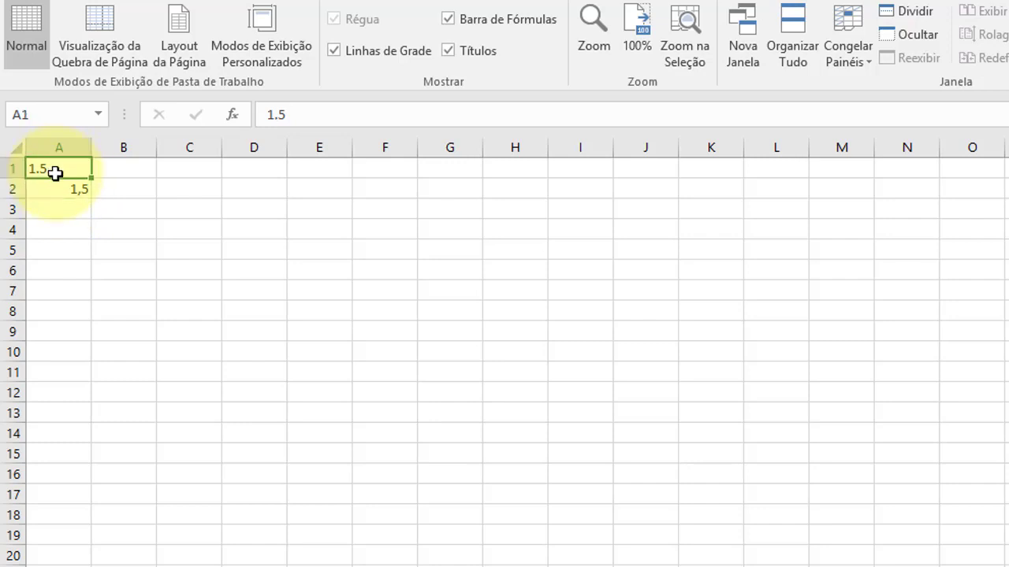
pyautogui.click(62, 187)
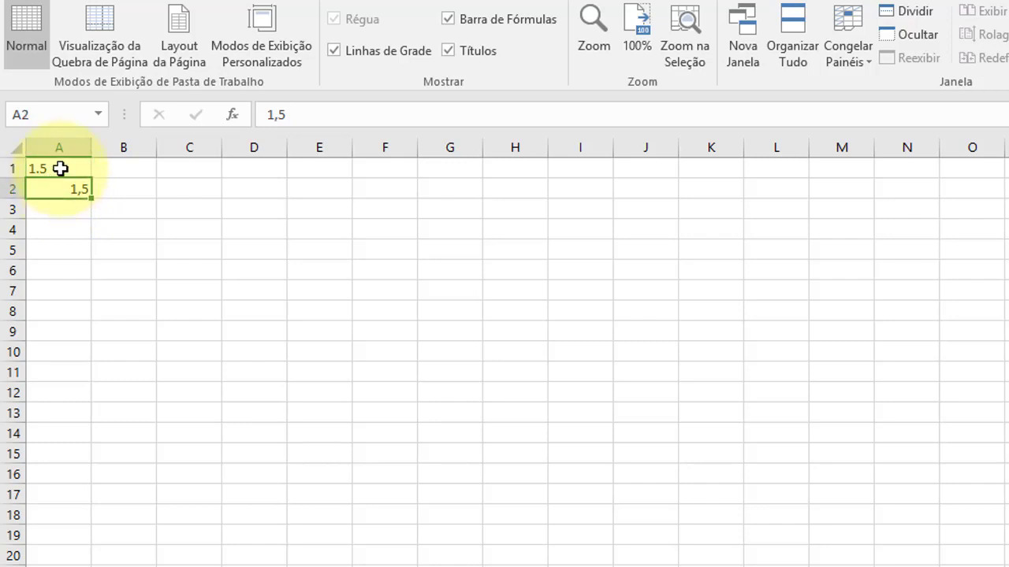
pyautogui.click(61, 167)
pyautogui.click(64, 190)
pyautogui.click(65, 168)
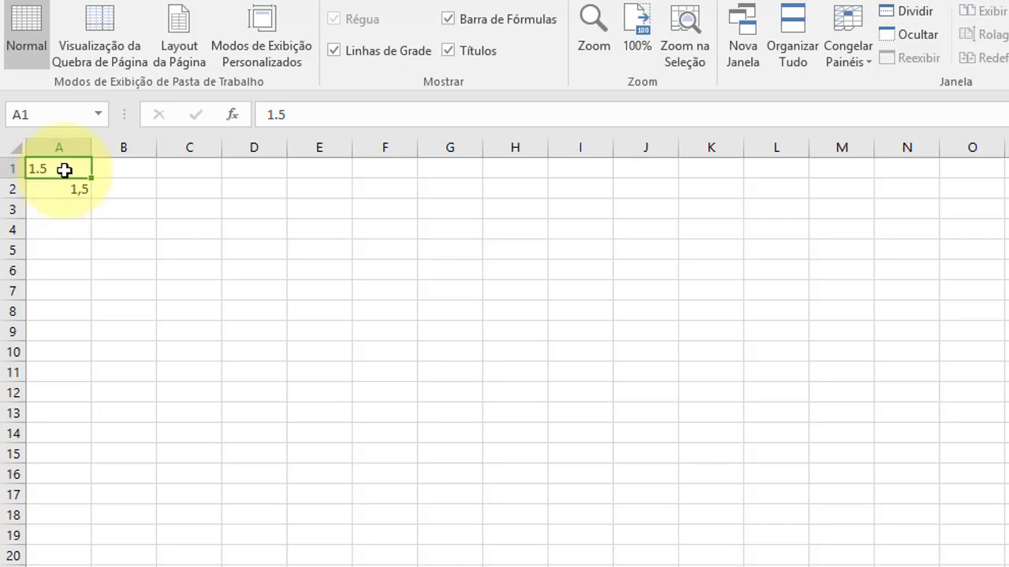
pyautogui.click(68, 189)
pyautogui.click(66, 165)
pyautogui.click(55, 188)
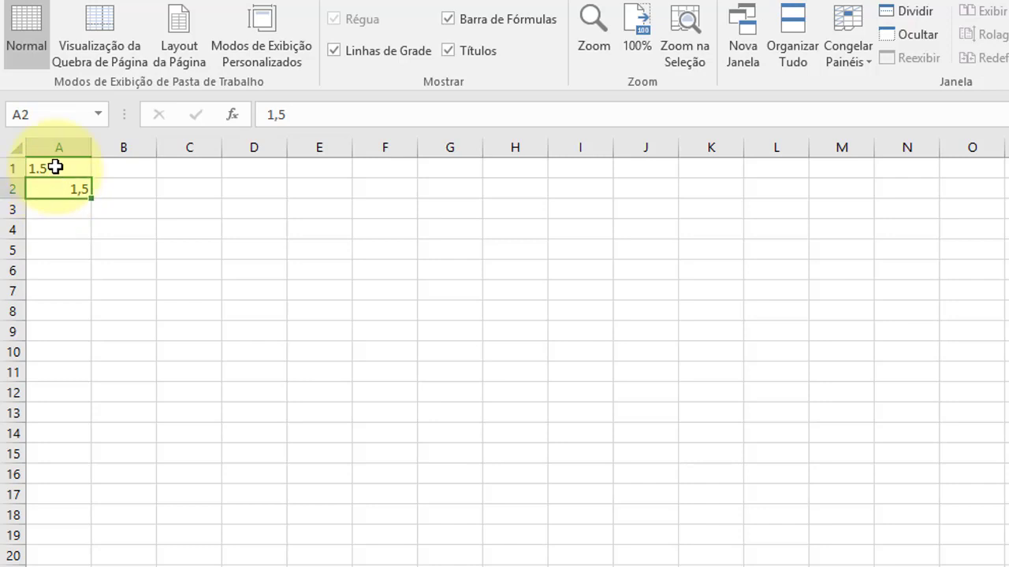
pyautogui.click(63, 167)
pyautogui.click(60, 186)
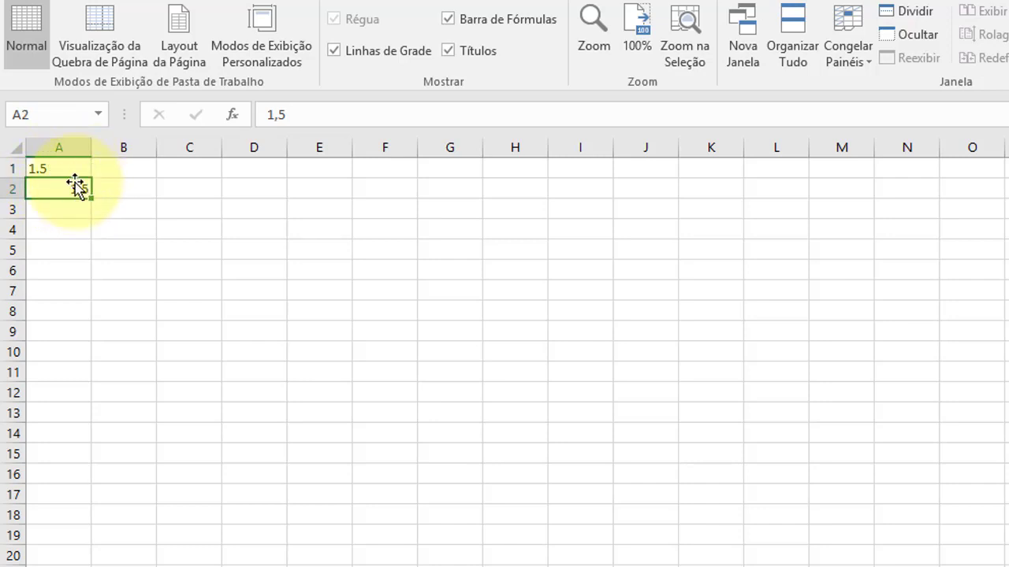
pyautogui.press('Return')
pyautogui.click(73, 191)
pyautogui.press('Return')
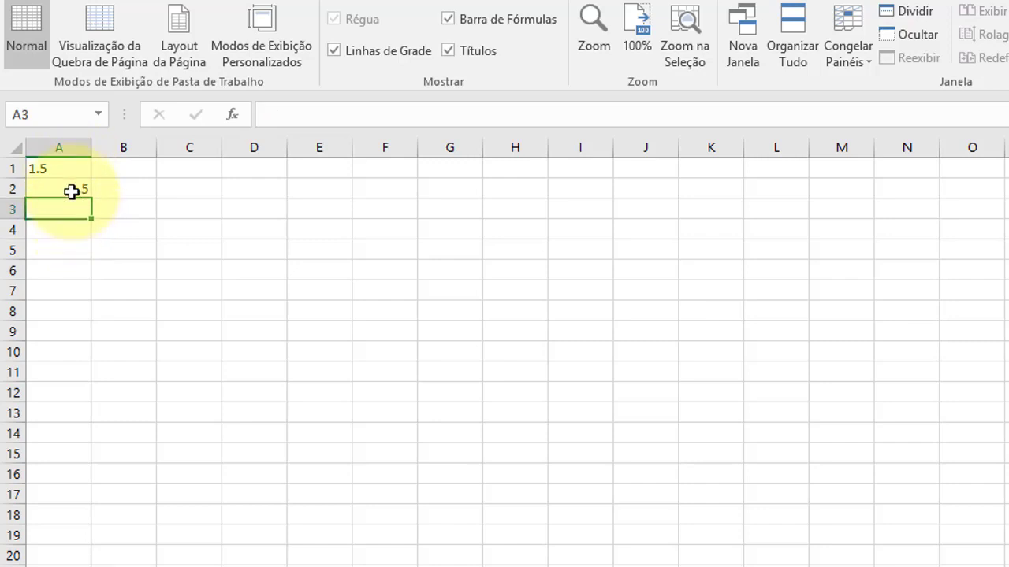
pyautogui.click(74, 189)
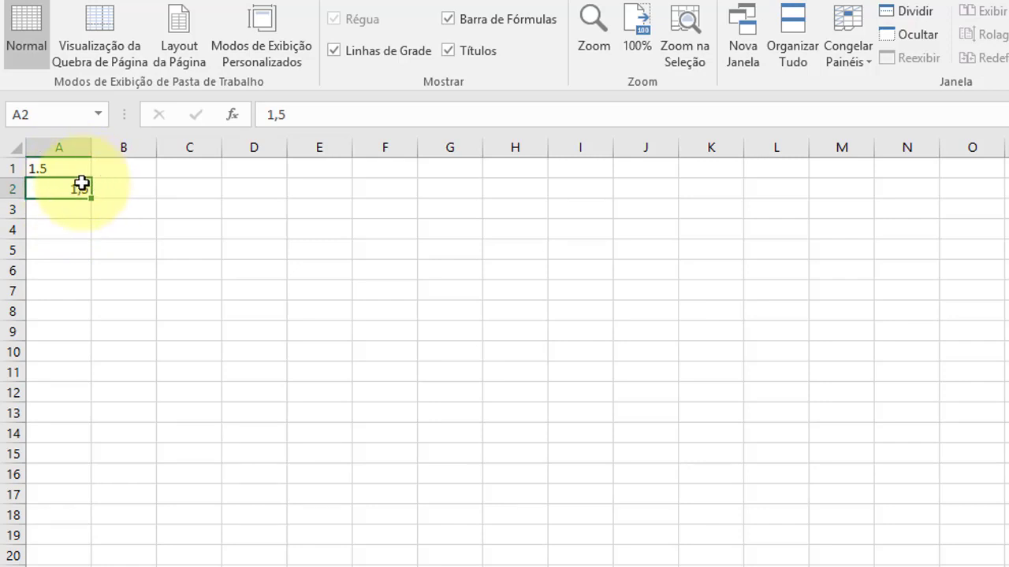
pyautogui.click(65, 170)
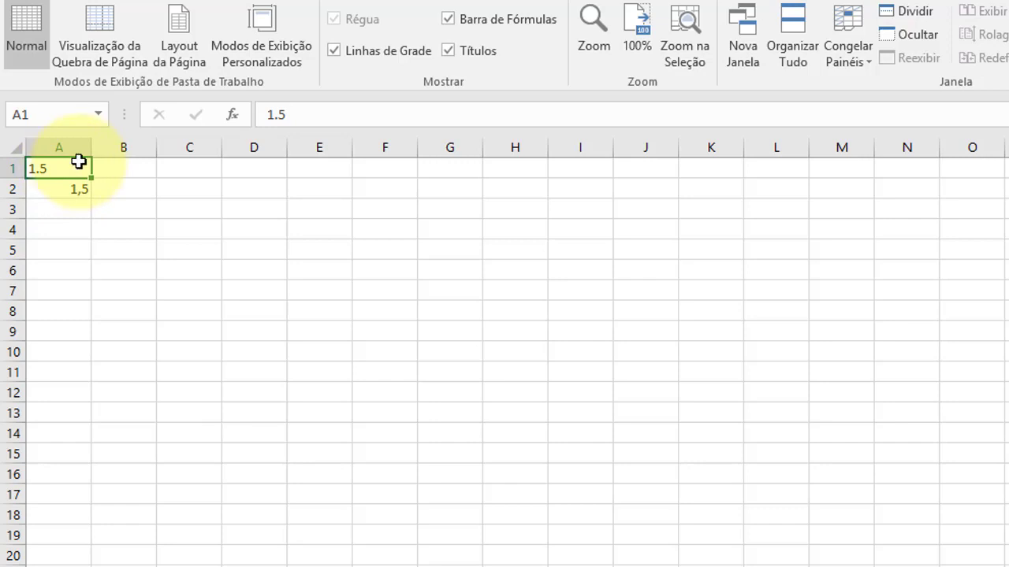
pyautogui.click(77, 190)
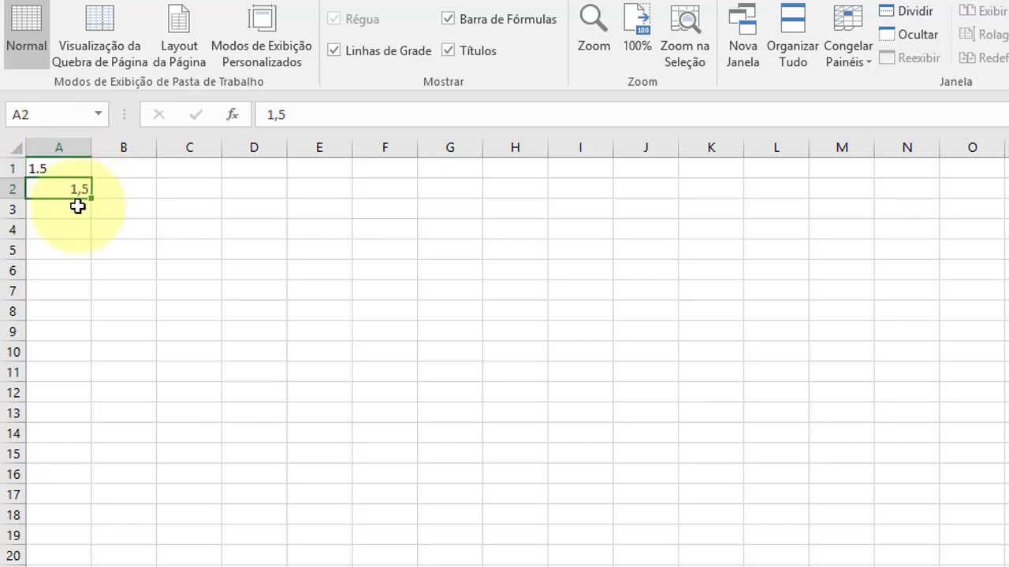
pyautogui.click(68, 170)
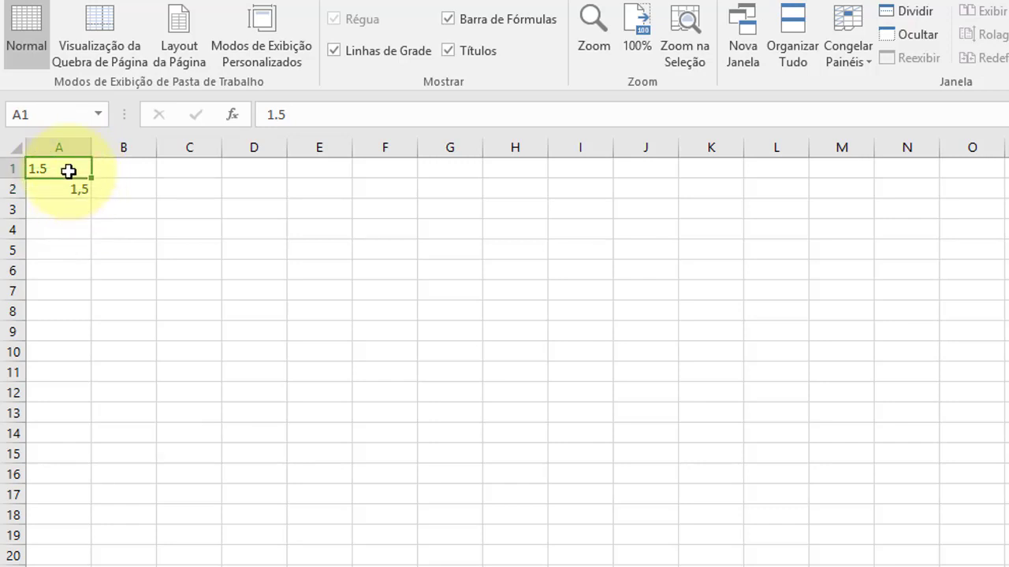
pyautogui.click(68, 189)
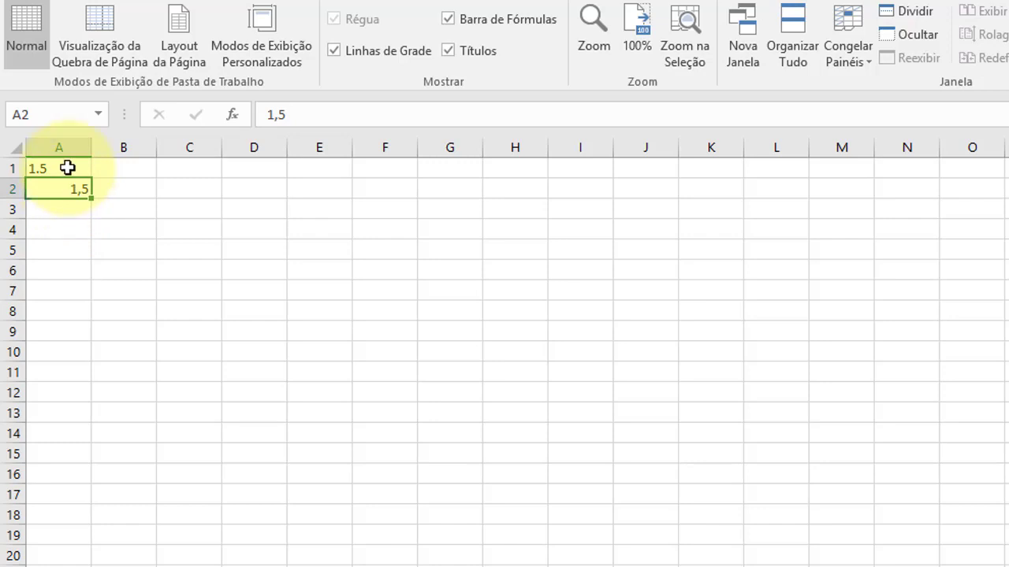
pyautogui.click(68, 167)
pyautogui.click(68, 187)
pyautogui.click(122, 187)
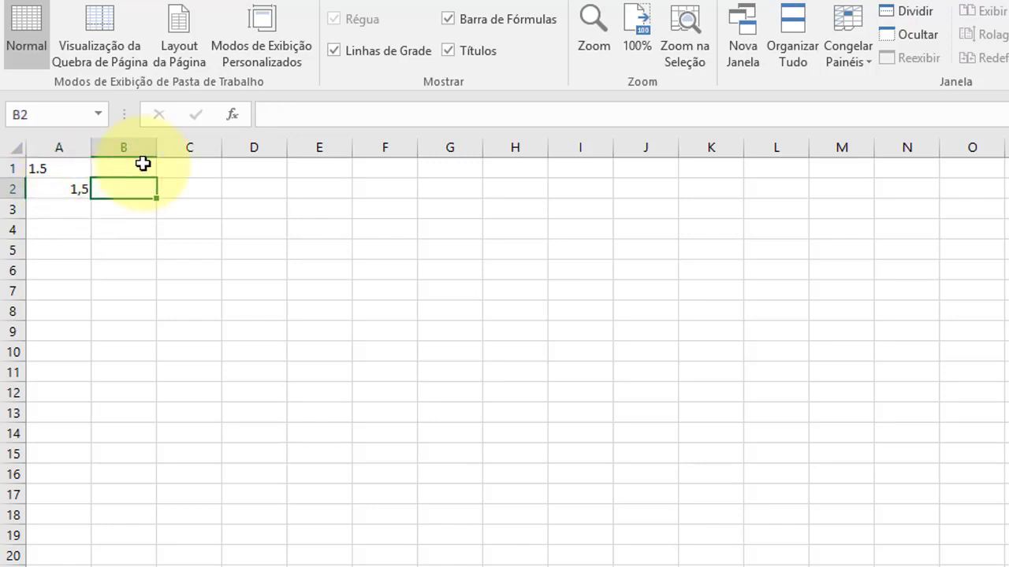
# - Enter 1.500 in B2 and compare A1's text 1.5, A2's 1,5 and B2's 1500
pyautogui.write('1.500')
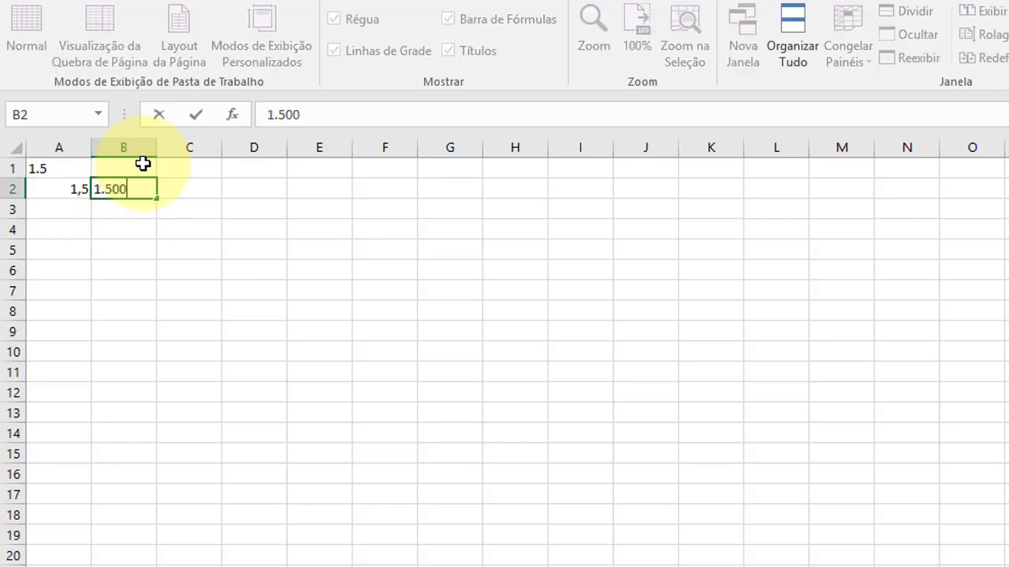
pyautogui.press('Return')
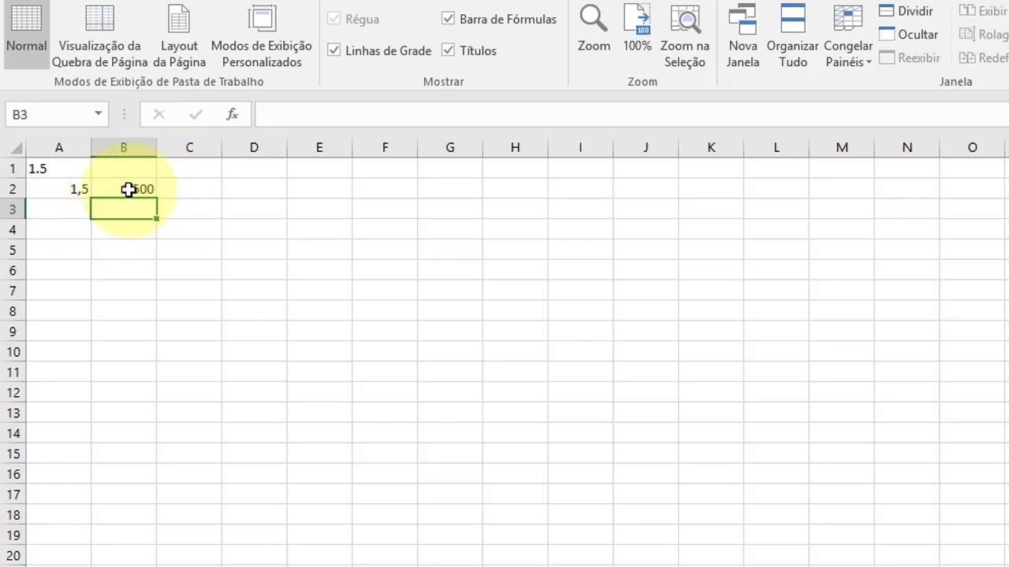
pyautogui.click(64, 189)
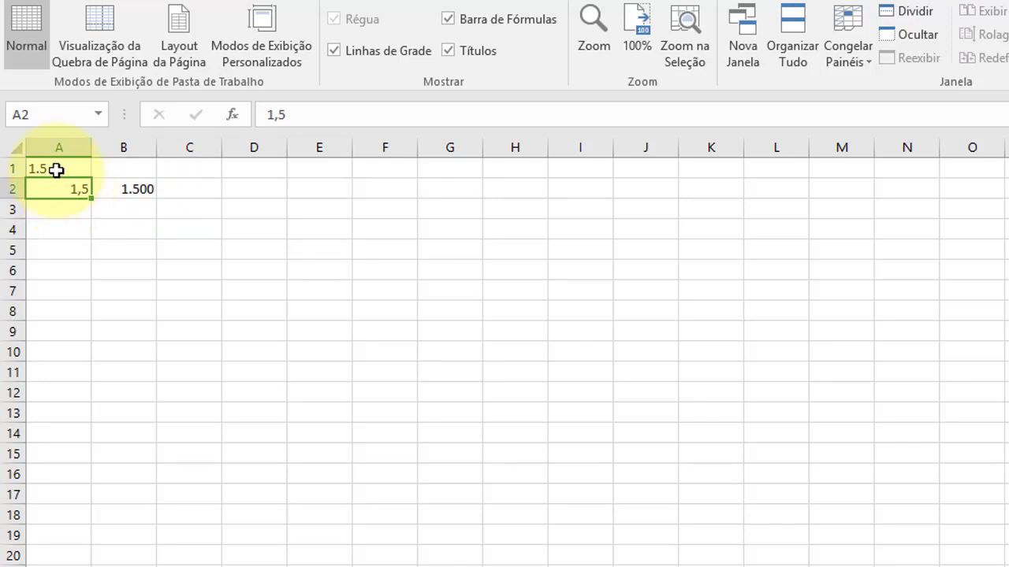
pyautogui.click(55, 169)
pyautogui.click(60, 189)
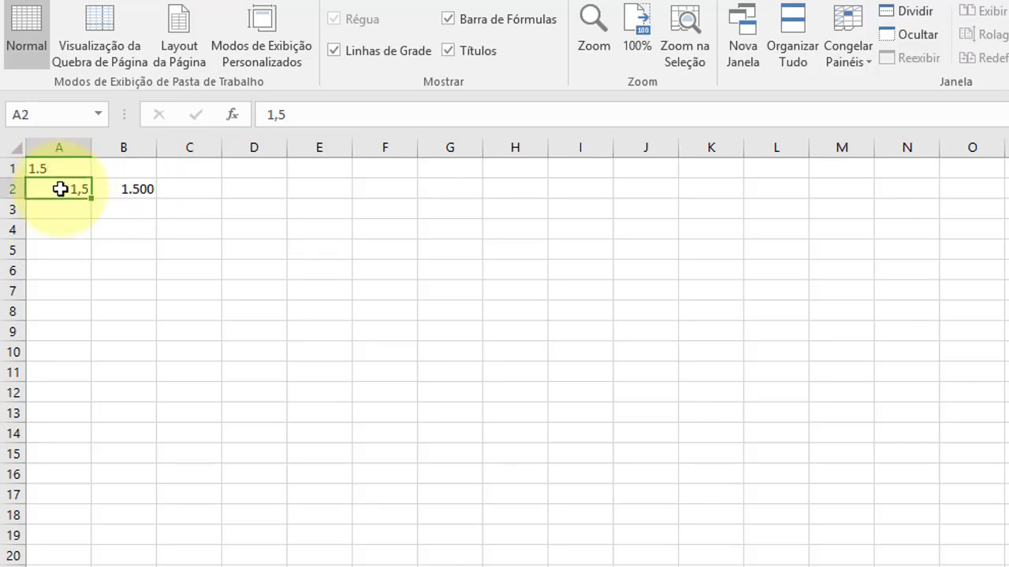
pyautogui.click(63, 168)
pyautogui.click(67, 187)
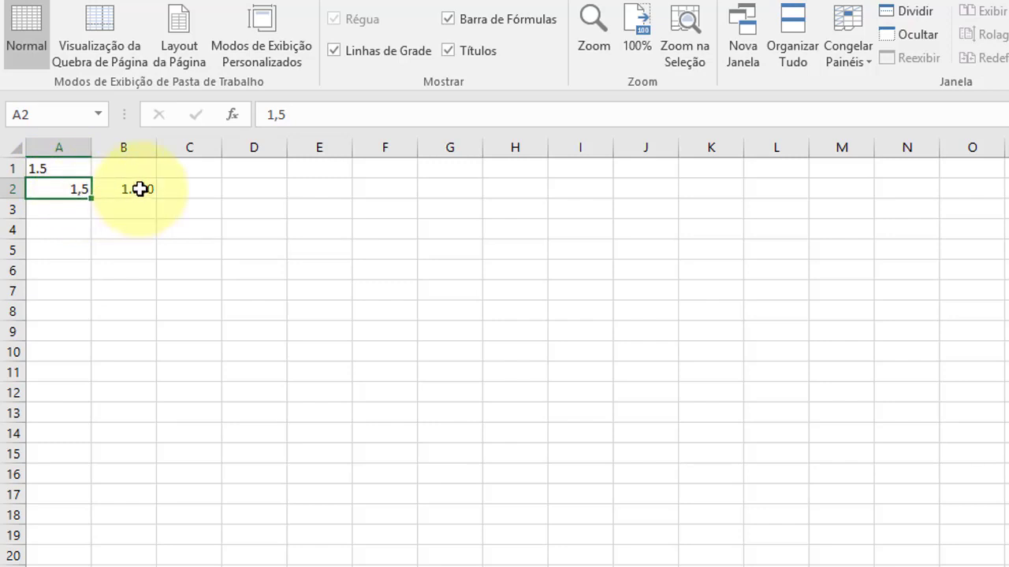
pyautogui.click(111, 189)
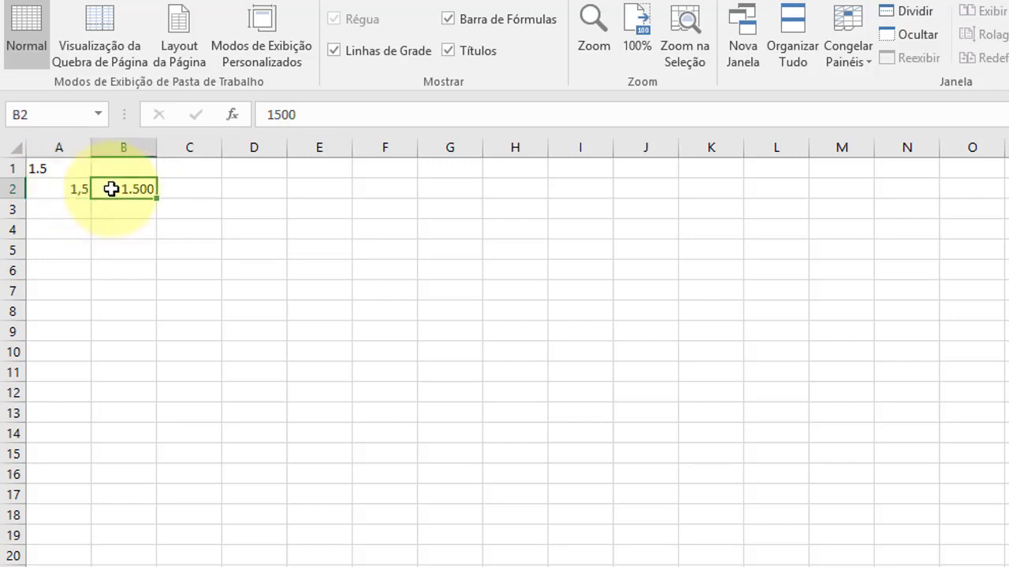
pyautogui.click(68, 170)
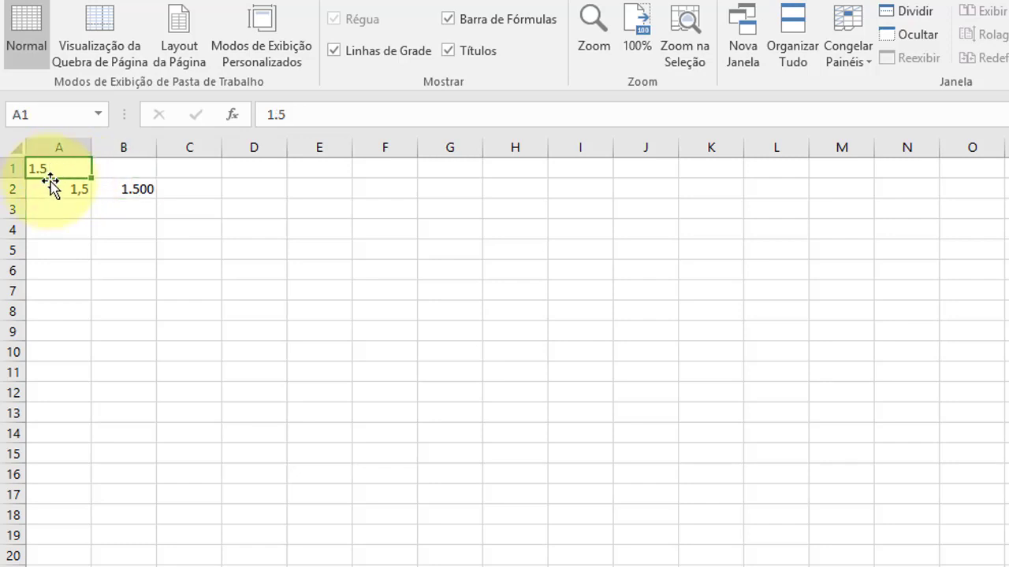
pyautogui.click(121, 167)
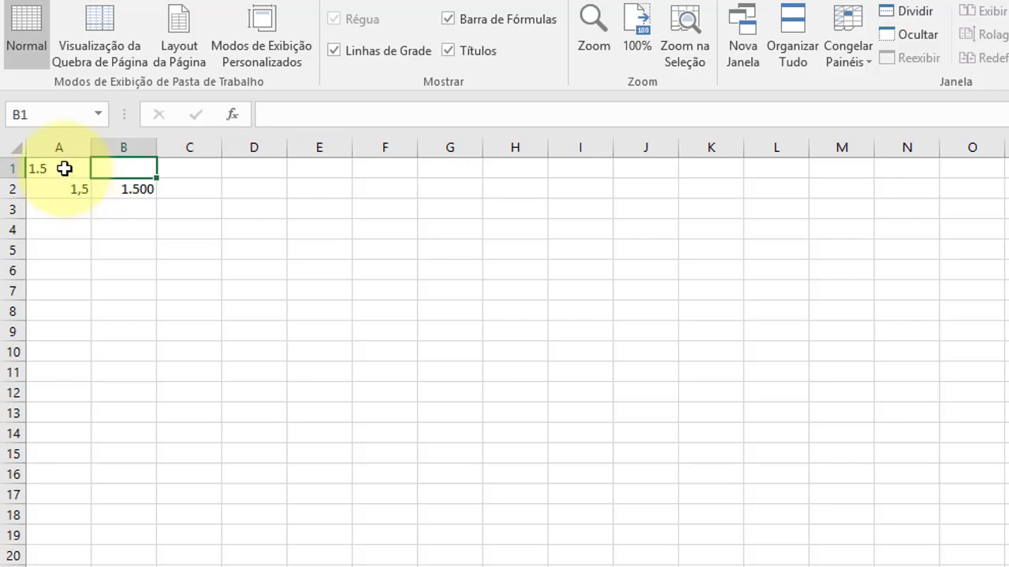
# - Select A1:B2 and delete all the test entries
pyautogui.click(65, 168)
pyautogui.moveTo(135, 187); pyautogui.dragTo(69, 168)
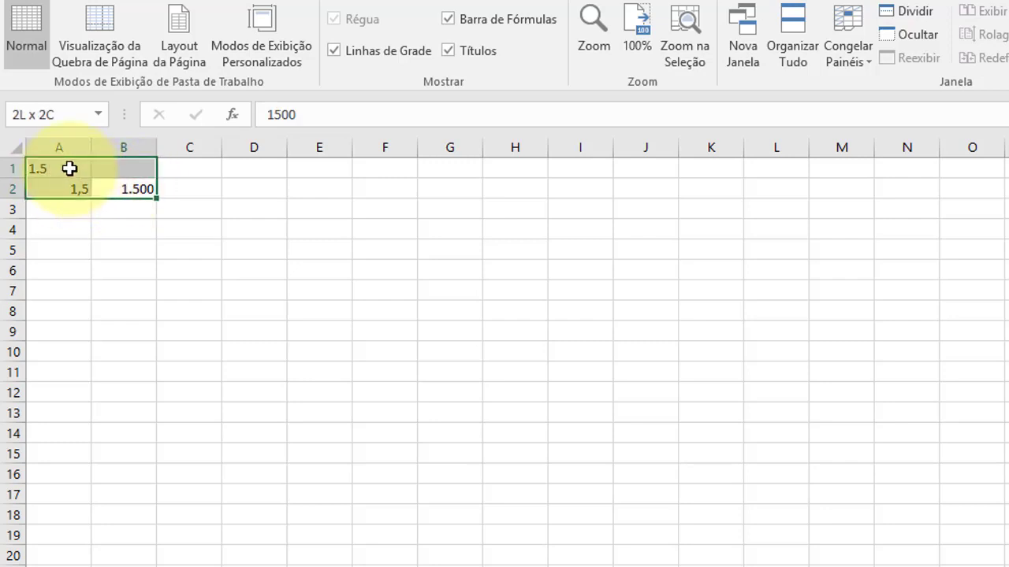
pyautogui.press('BackSpace')
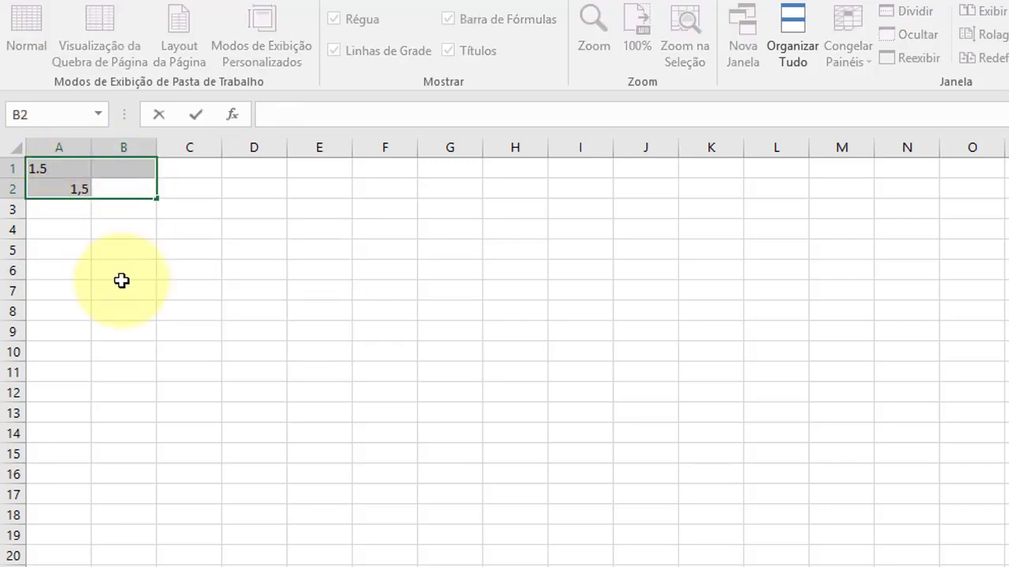
pyautogui.press('Return')
pyautogui.press('Delete')
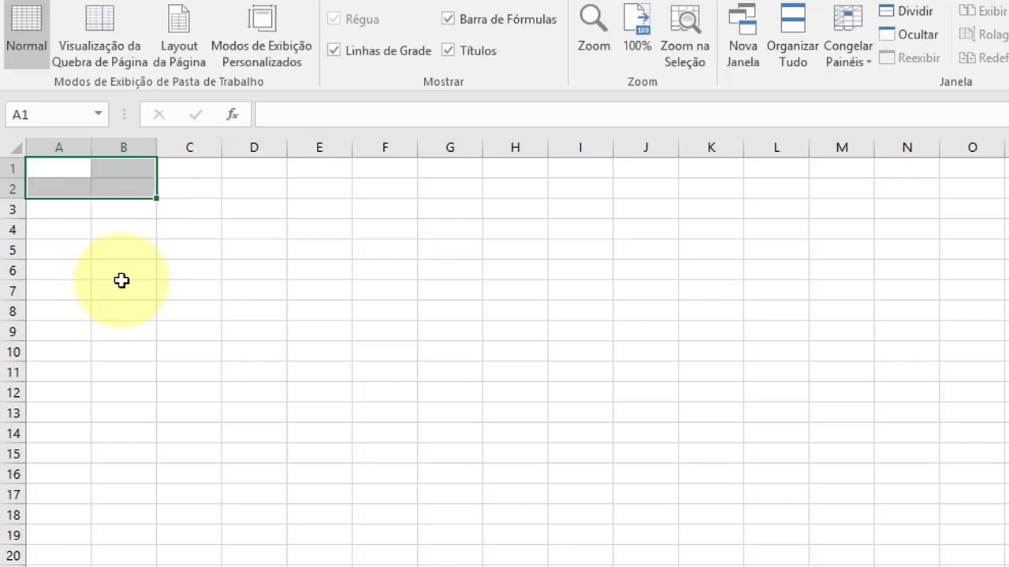
# - Enter 100 in A1 and widen column A
pyautogui.click(78, 268)
pyautogui.click(82, 169)
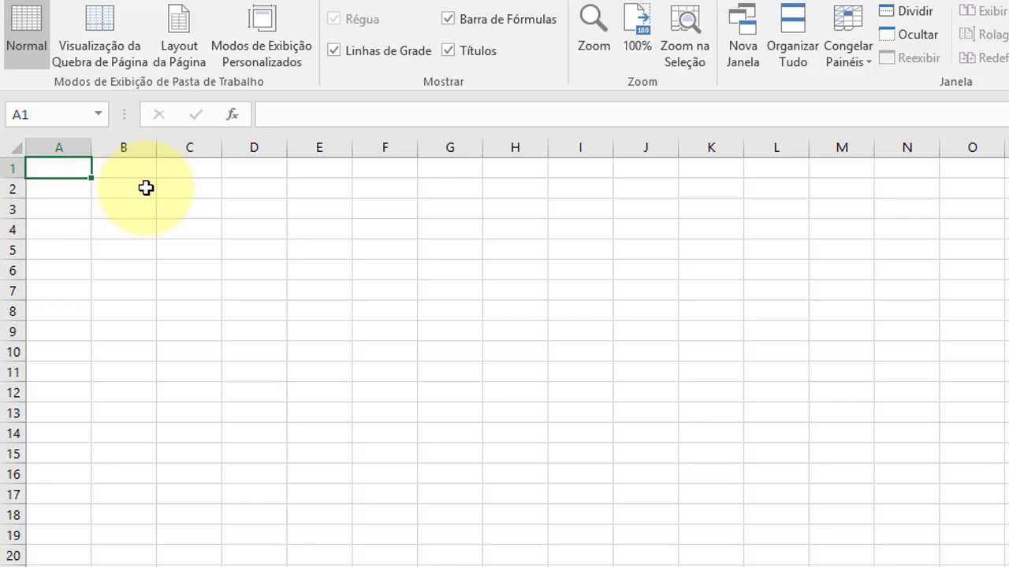
pyautogui.write('100')
pyautogui.press('Return')
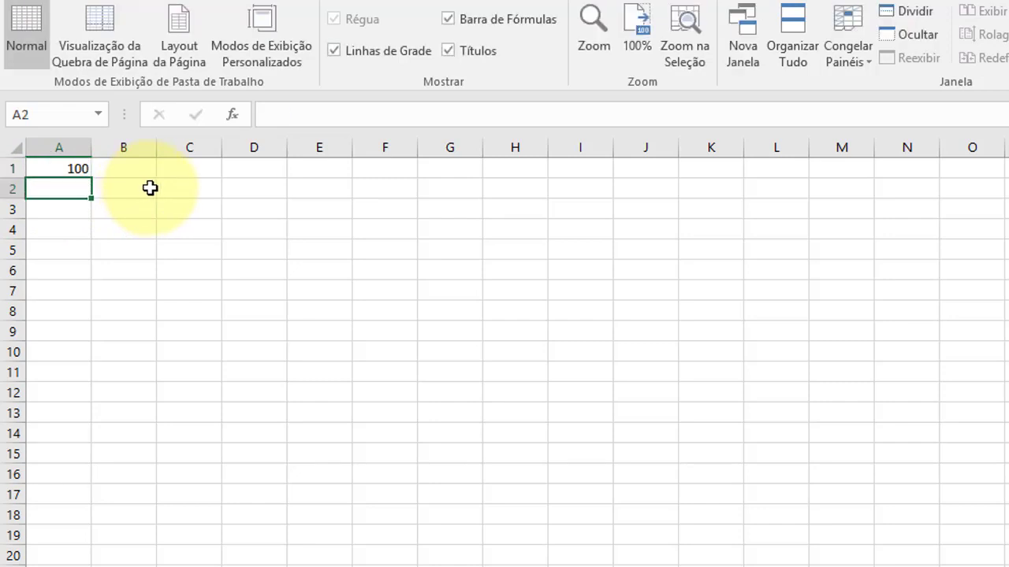
pyautogui.moveTo(101, 147); pyautogui.dragTo(225, 148)
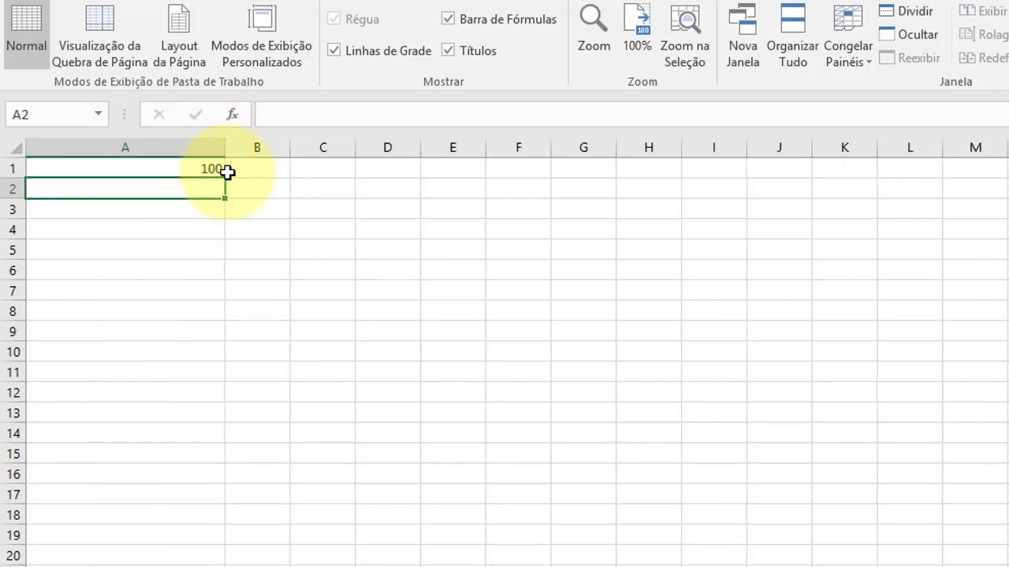
# - Type a name in A2, then check the 100 and the name
pyautogui.write('Maria')
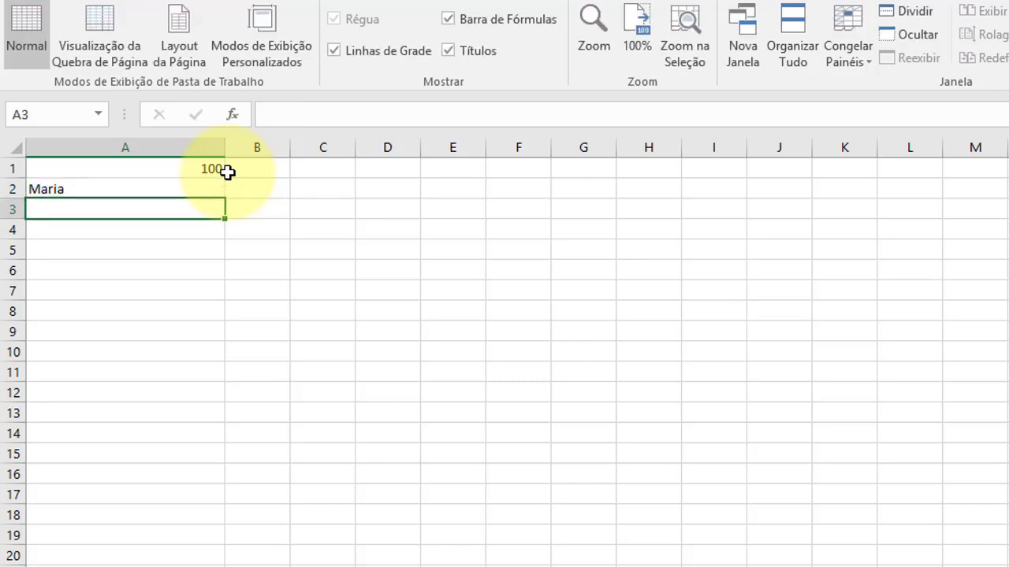
pyautogui.click(124, 192)
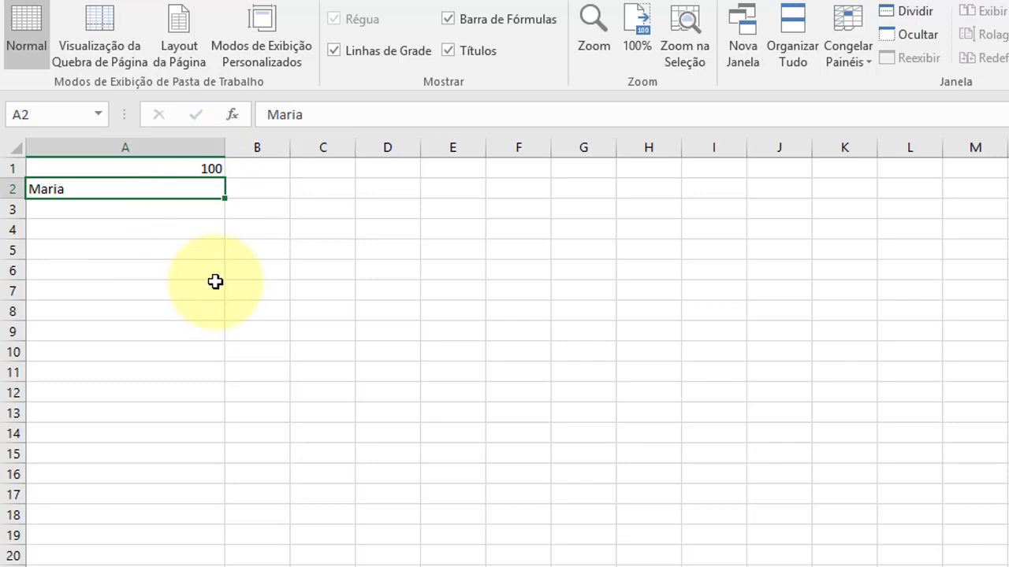
pyautogui.click(213, 169)
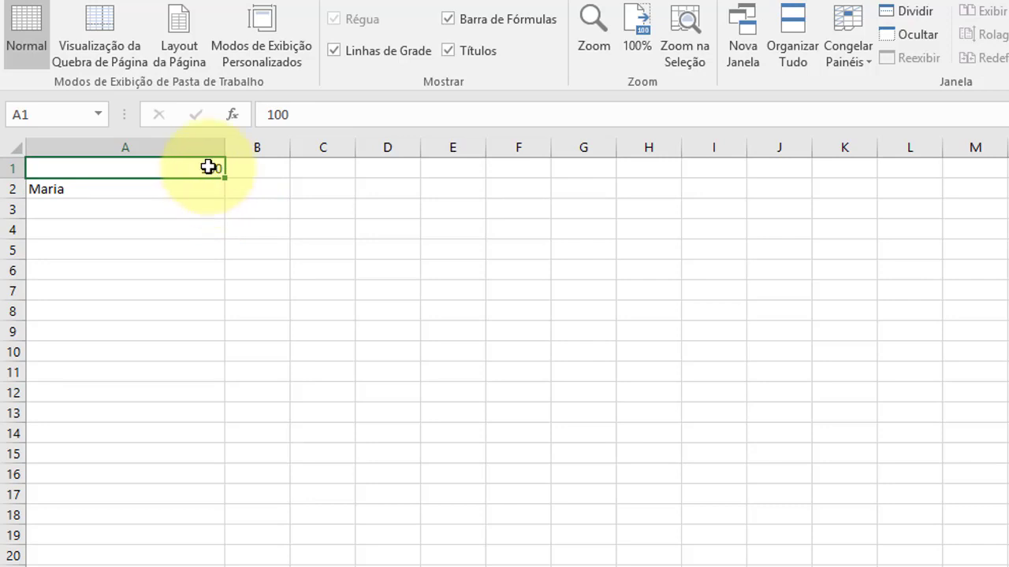
pyautogui.click(138, 194)
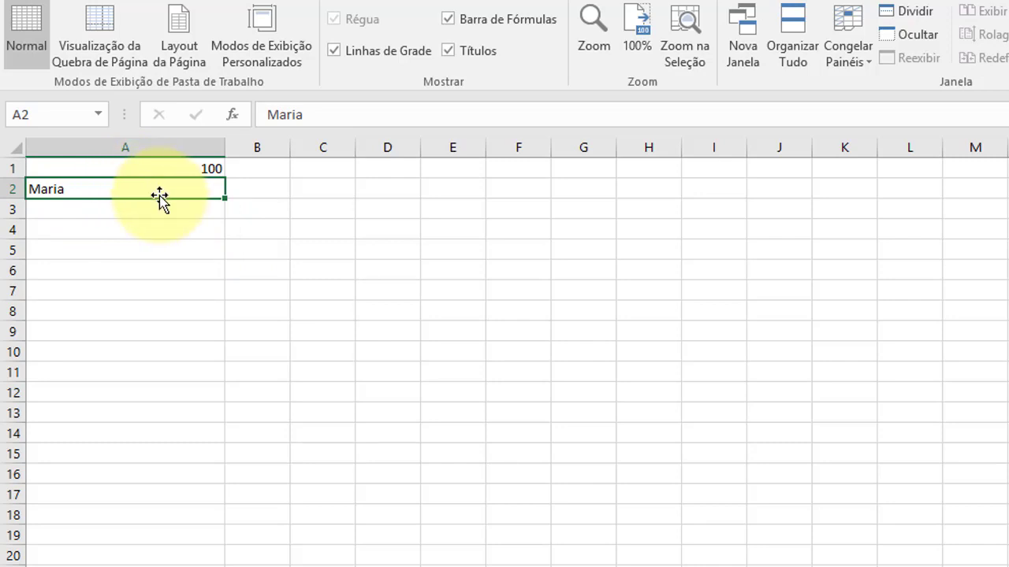
pyautogui.click(149, 213)
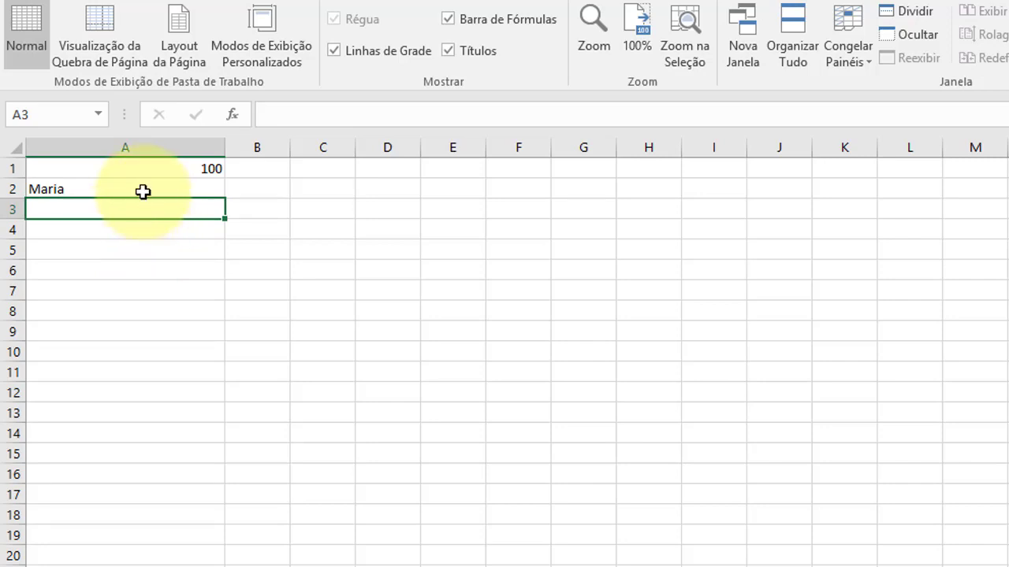
# - Clear A1:A2 and drag column A back to a narrower width
pyautogui.moveTo(143, 192); pyautogui.dragTo(142, 172)
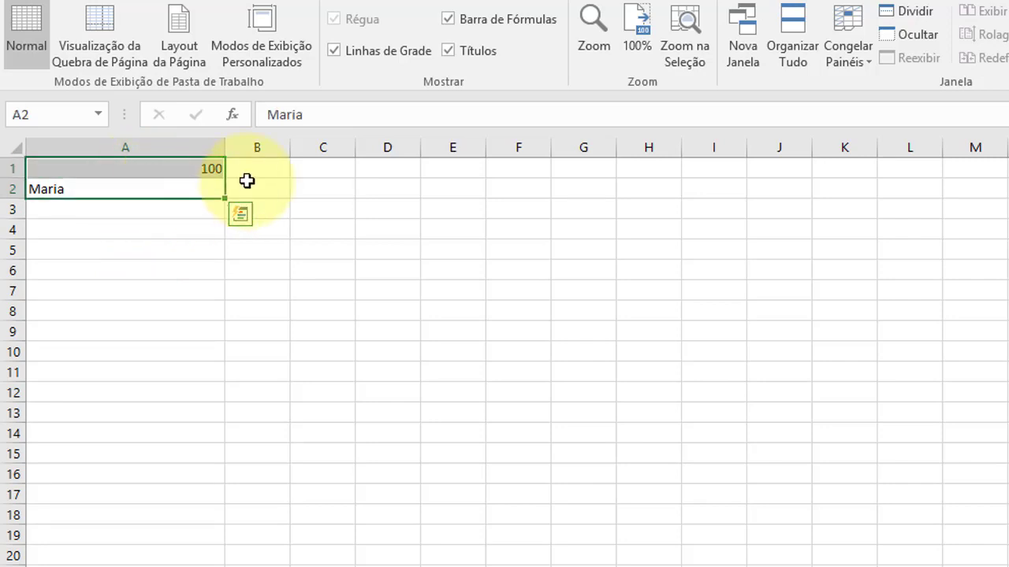
pyautogui.press('Delete')
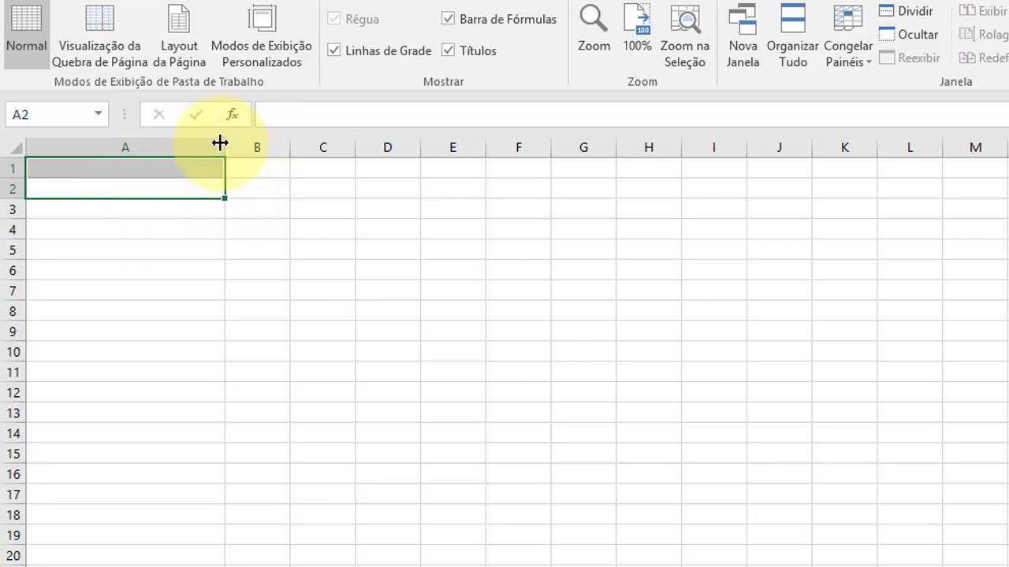
pyautogui.click(234, 180)
pyautogui.moveTo(225, 144); pyautogui.dragTo(119, 148)
# - Enter a name in A1, 2 in A2 and 200 in A3, then select A1:A3
pyautogui.click(101, 166)
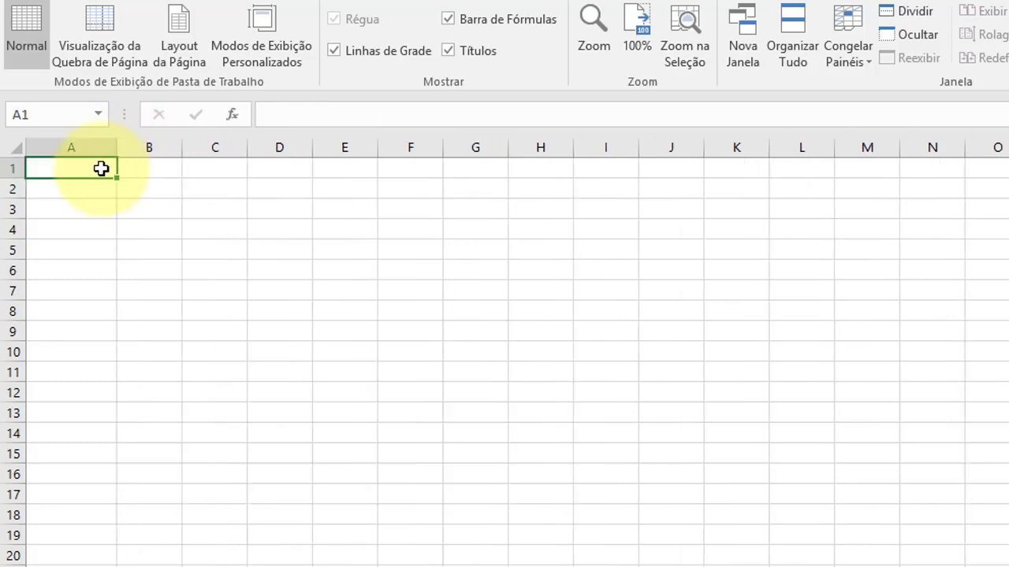
pyautogui.click(95, 186)
pyautogui.click(99, 164)
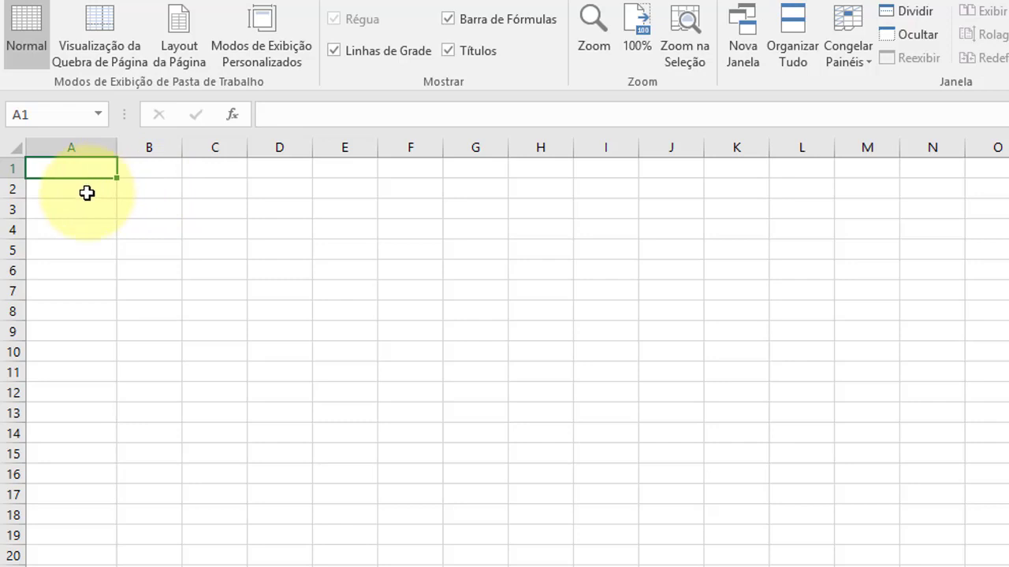
pyautogui.write('Maria')
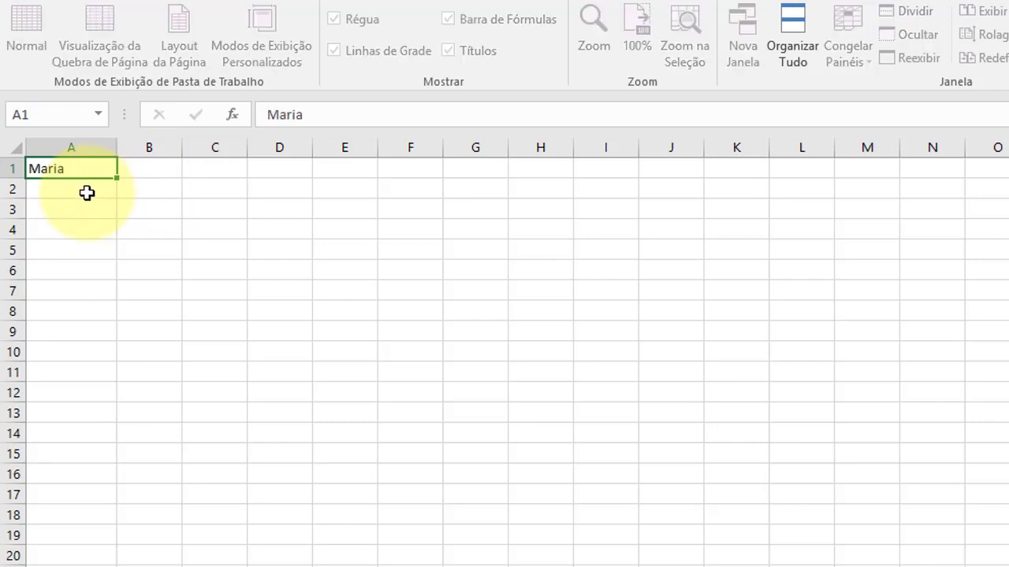
pyautogui.click(86, 193)
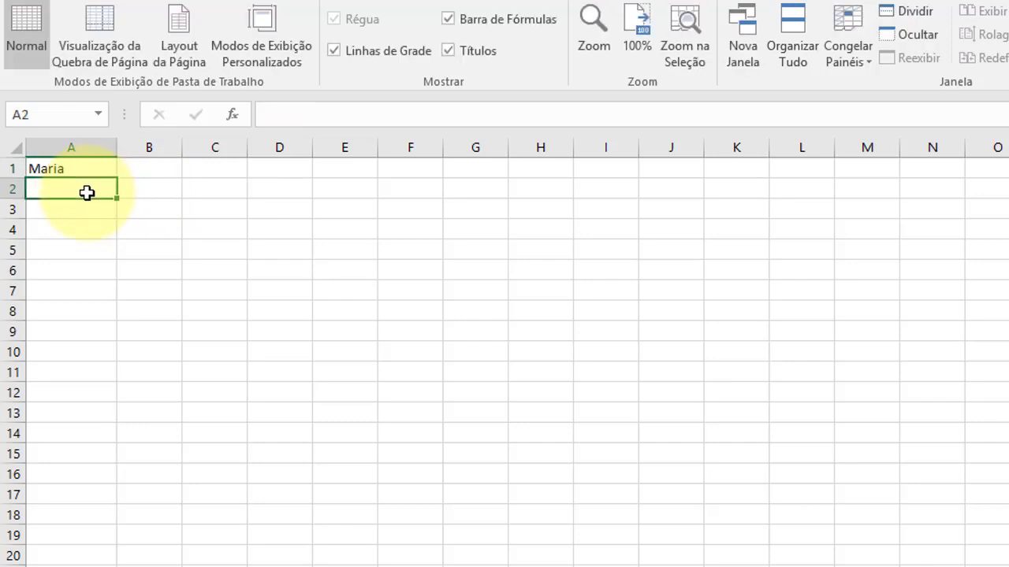
pyautogui.write('2')
pyautogui.press('Return')
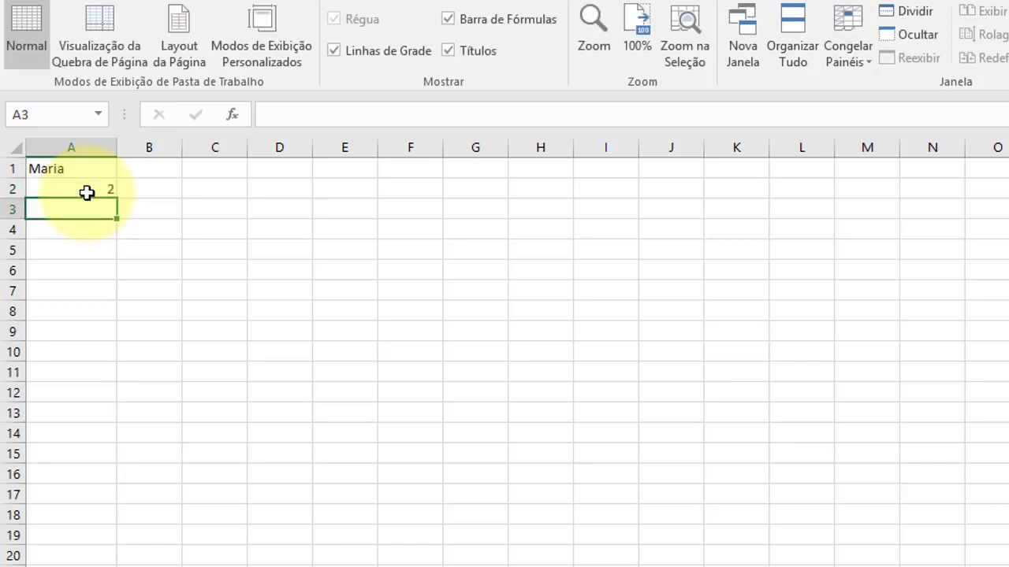
pyautogui.write('200')
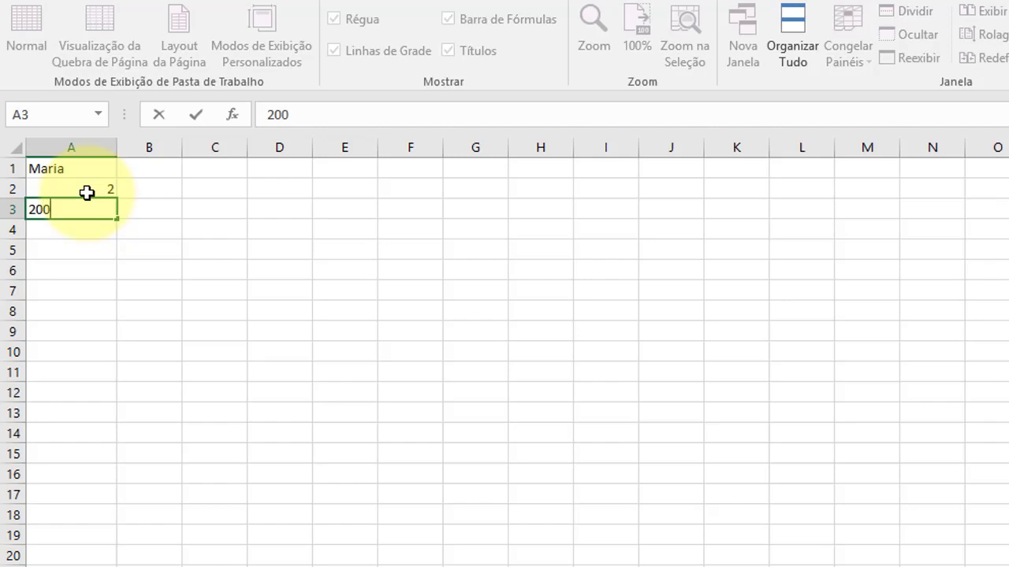
pyautogui.press('Return')
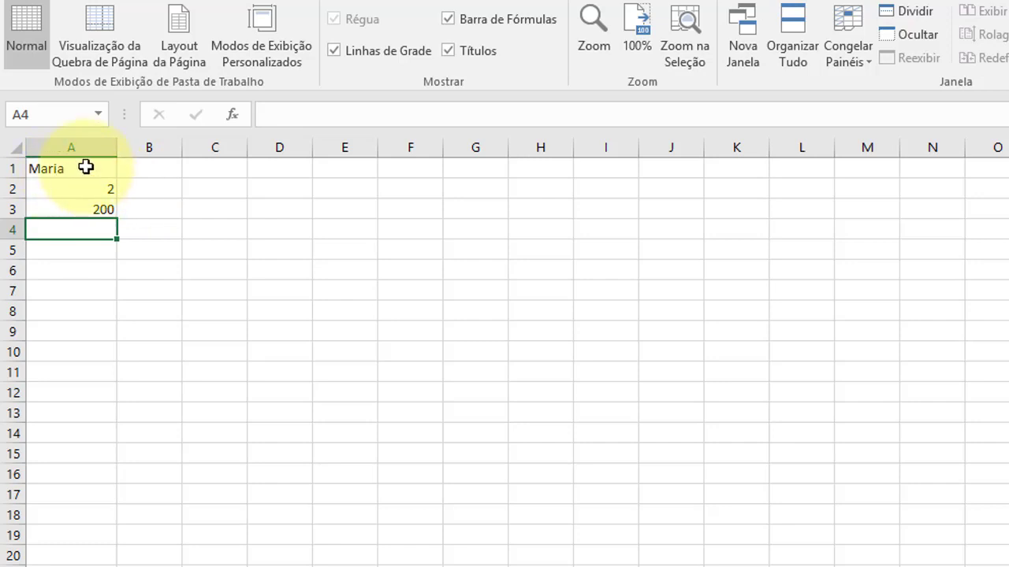
pyautogui.click(85, 167)
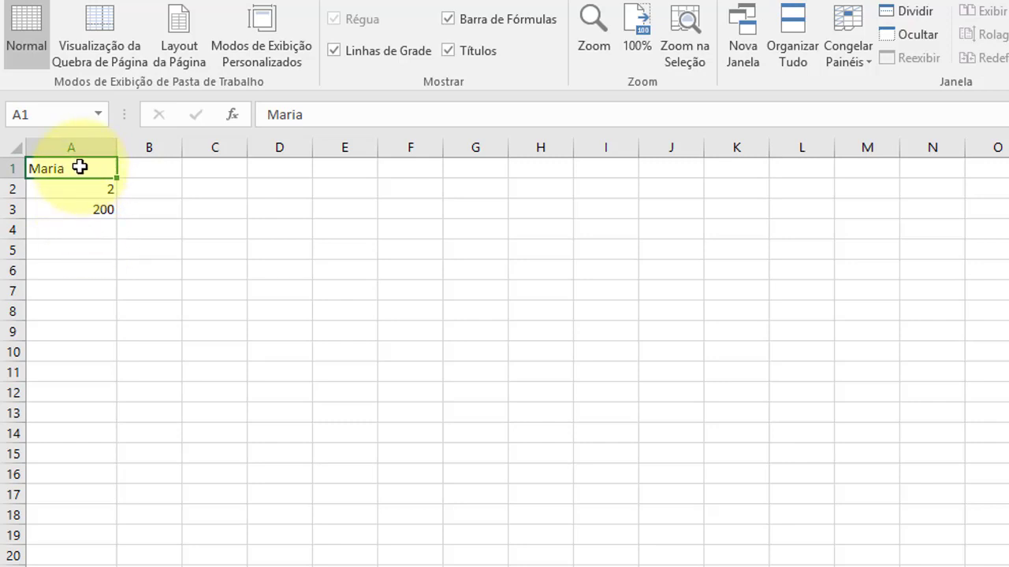
pyautogui.moveTo(79, 174); pyautogui.dragTo(79, 211)
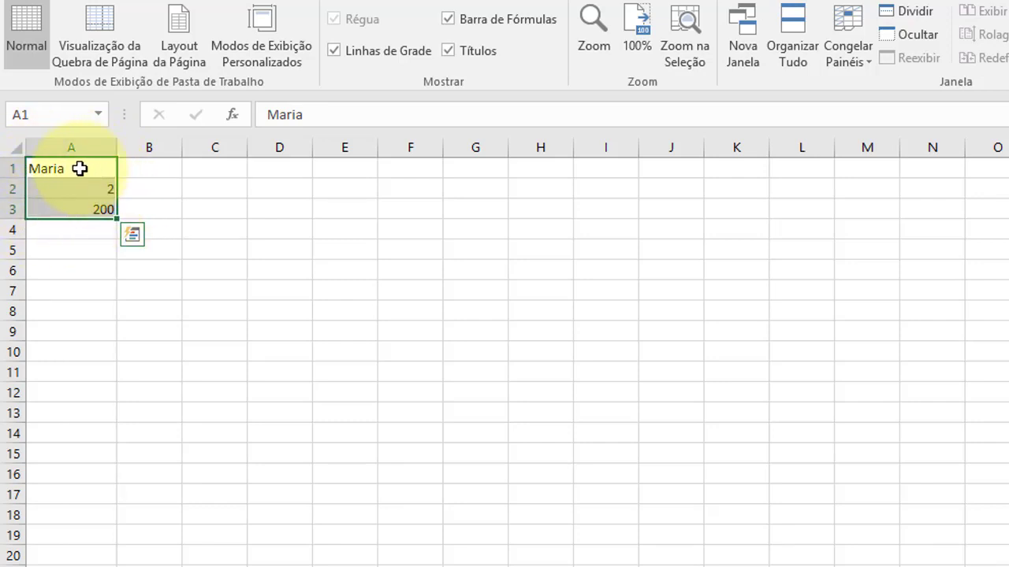
pyautogui.click(135, 189)
pyautogui.click(83, 172)
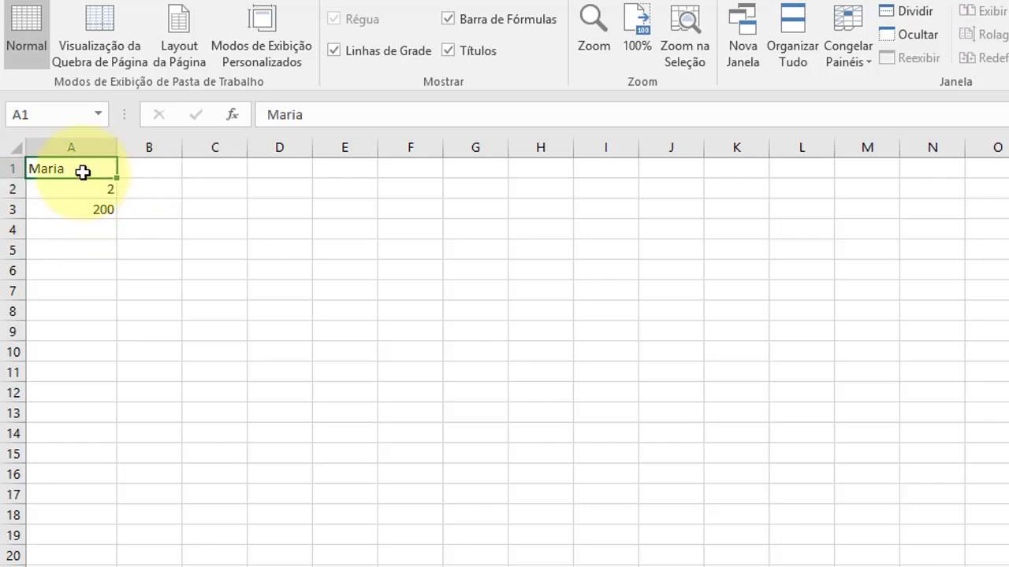
pyautogui.moveTo(75, 183)
pyautogui.mouseDown()
pyautogui.moveTo(74, 207)
pyautogui.moveTo(74, 166)
pyautogui.moveTo(86, 211)
pyautogui.mouseUp()
pyautogui.click(86, 229)
pyautogui.click(142, 190)
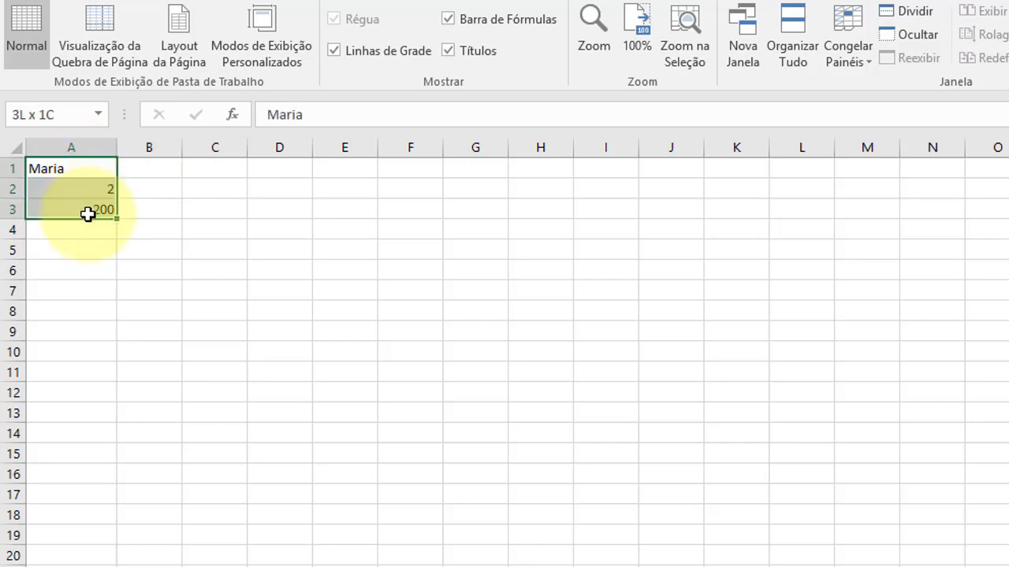
pyautogui.click(199, 243)
pyautogui.moveTo(74, 171); pyautogui.dragTo(1007, 565)
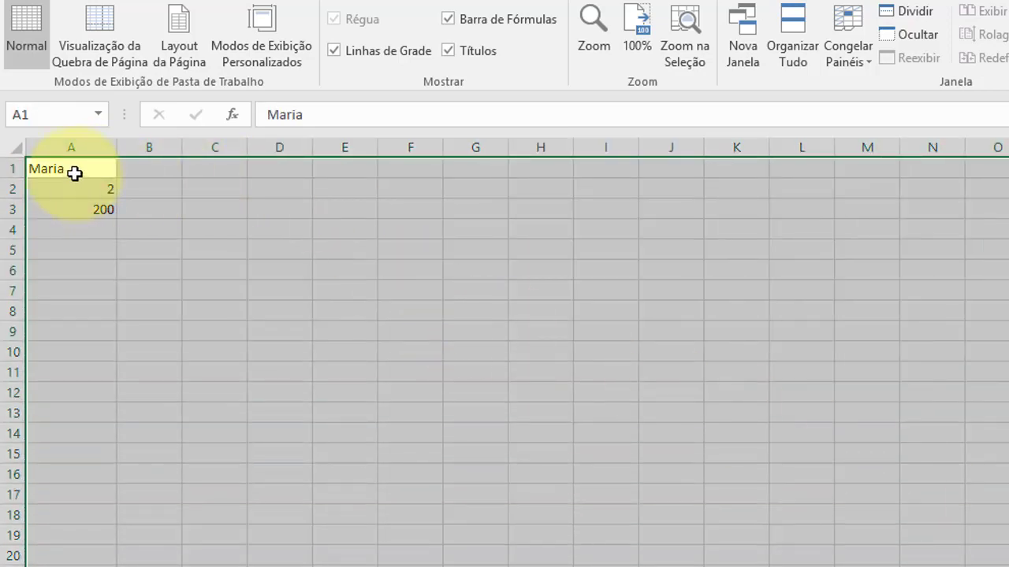
pyautogui.click(106, 230)
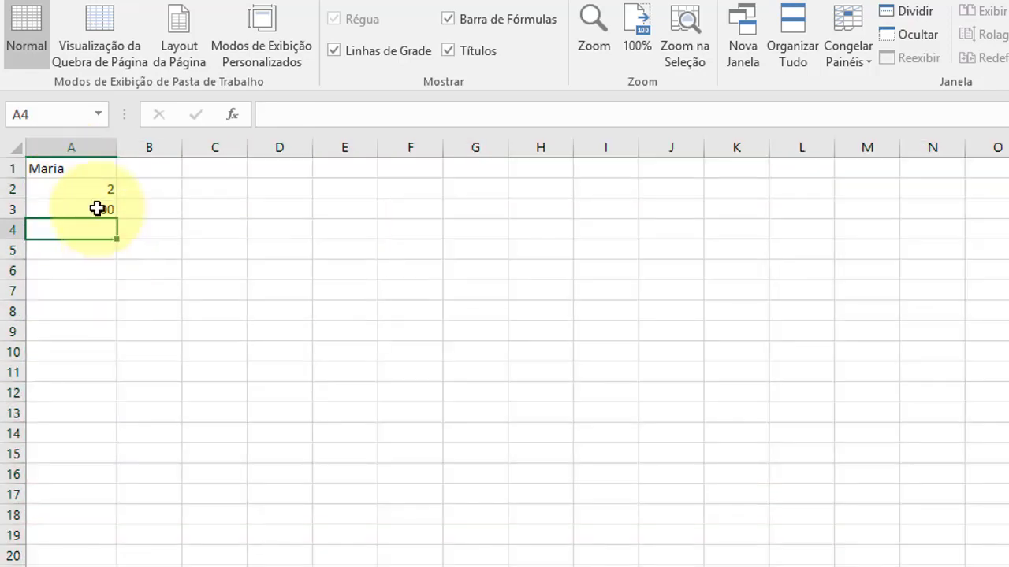
pyautogui.click(82, 168)
pyautogui.moveTo(83, 183); pyautogui.dragTo(94, 208)
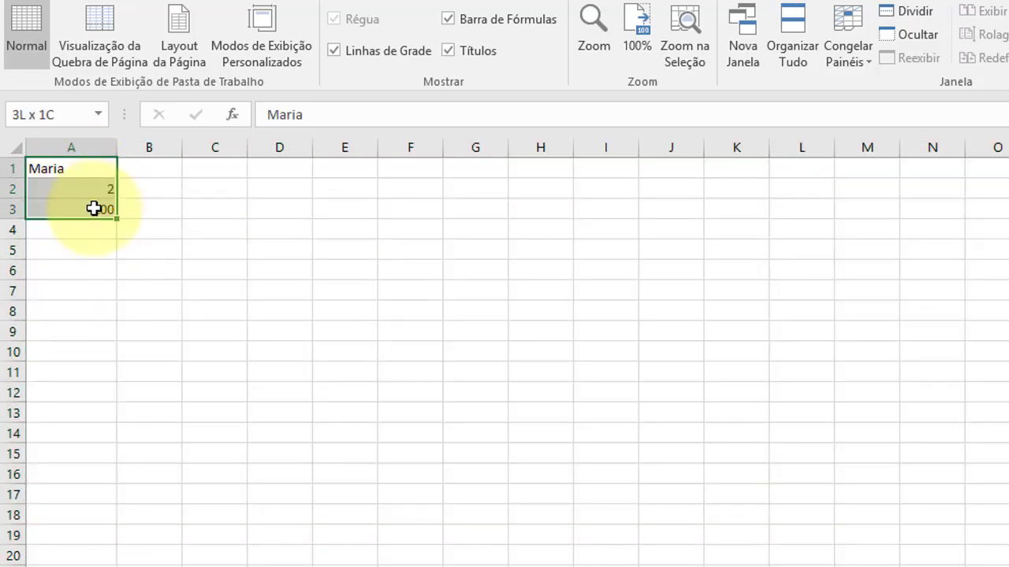
pyautogui.click(149, 190)
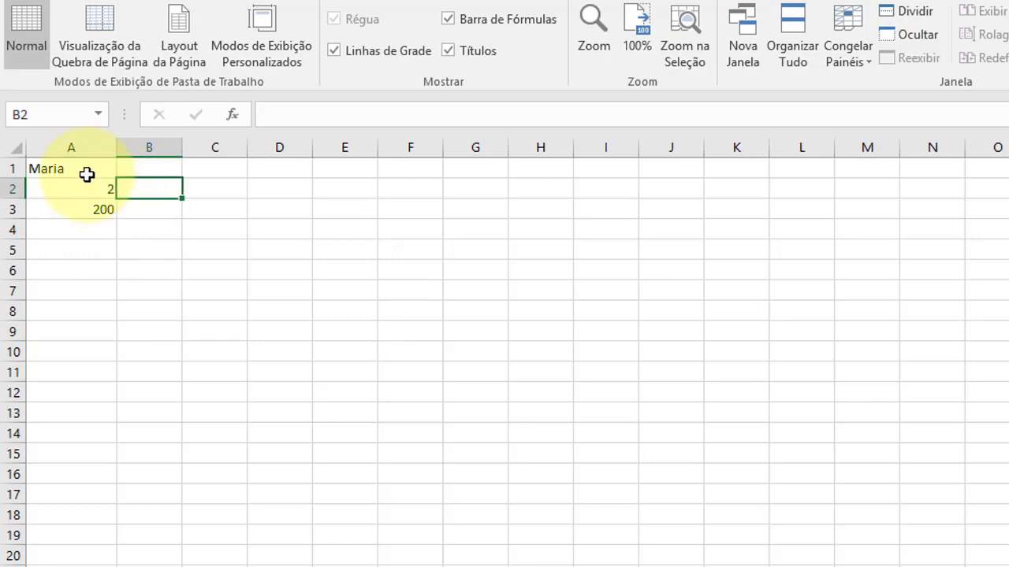
pyautogui.moveTo(84, 172); pyautogui.dragTo(84, 208)
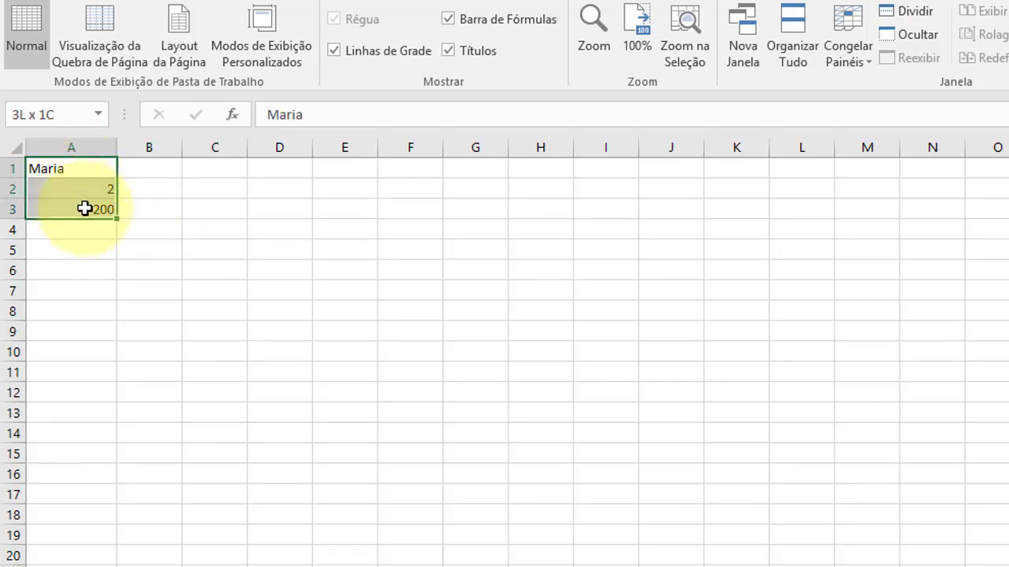
pyautogui.click(167, 166)
pyautogui.click(219, 165)
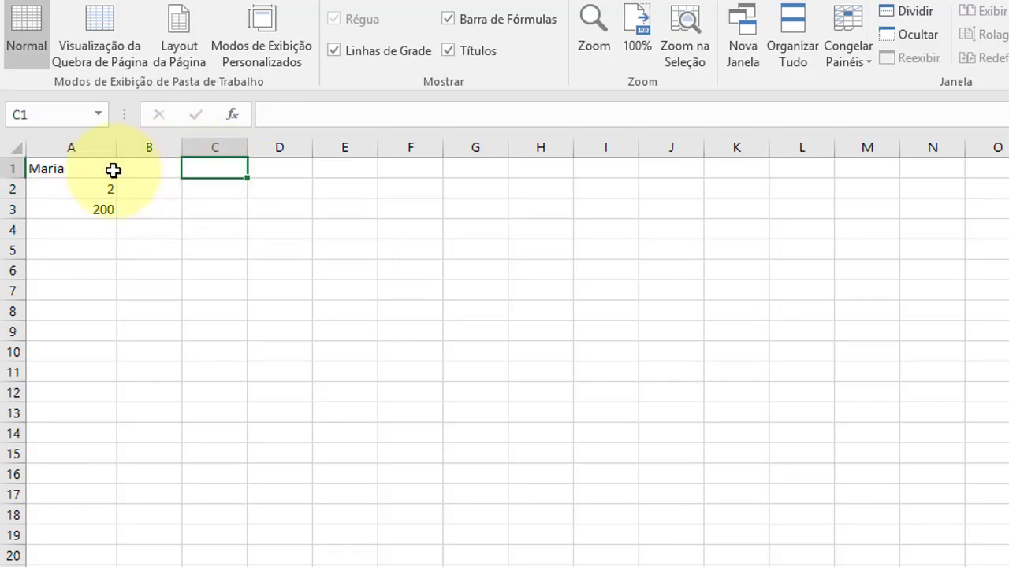
pyautogui.moveTo(83, 172); pyautogui.dragTo(85, 209)
pyautogui.click(83, 174)
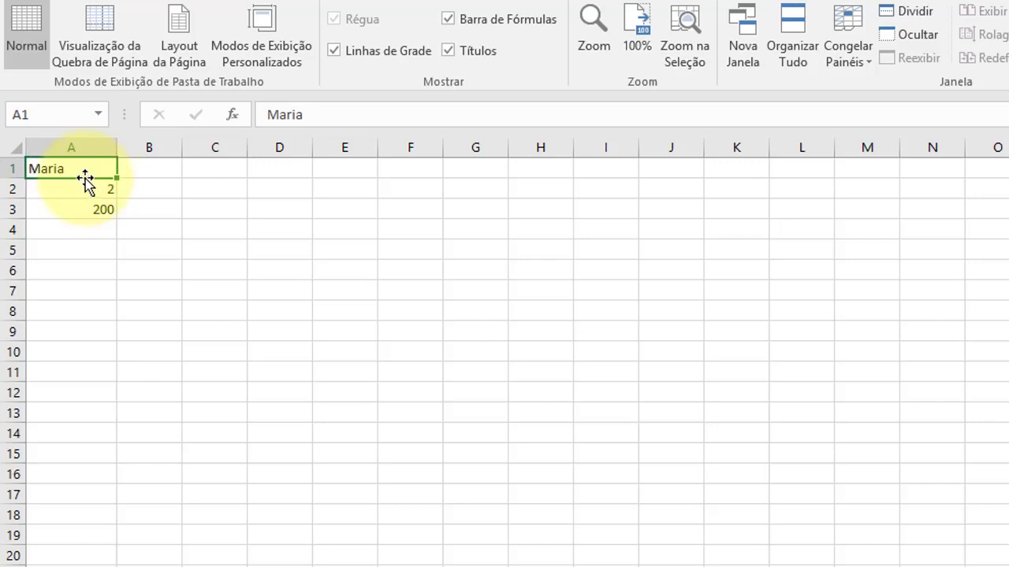
# - Drag the name from A1 to G8, then undo the move
pyautogui.moveTo(85, 179); pyautogui.dragTo(266, 262)
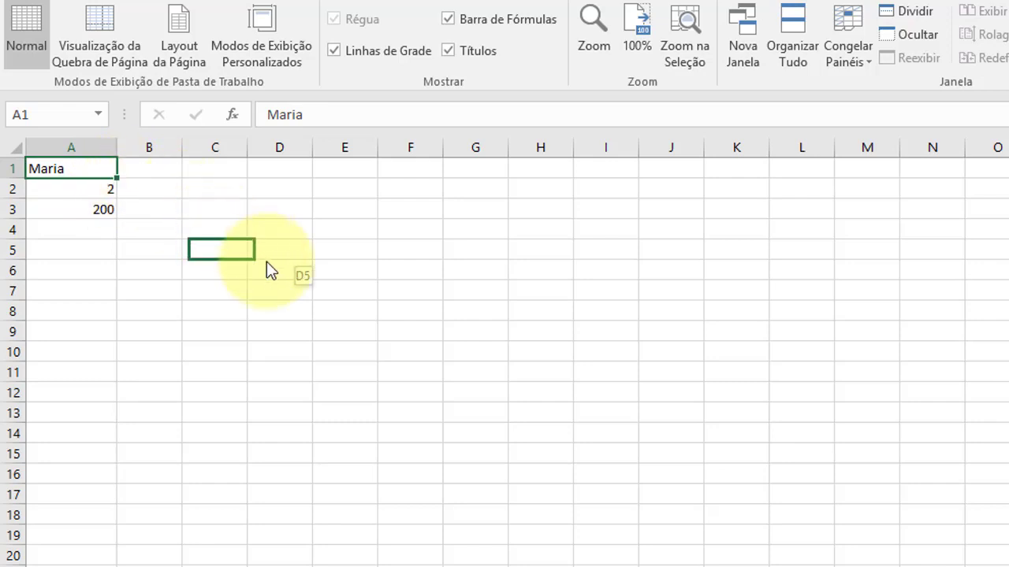
pyautogui.moveTo(267, 261); pyautogui.dragTo(501, 312)
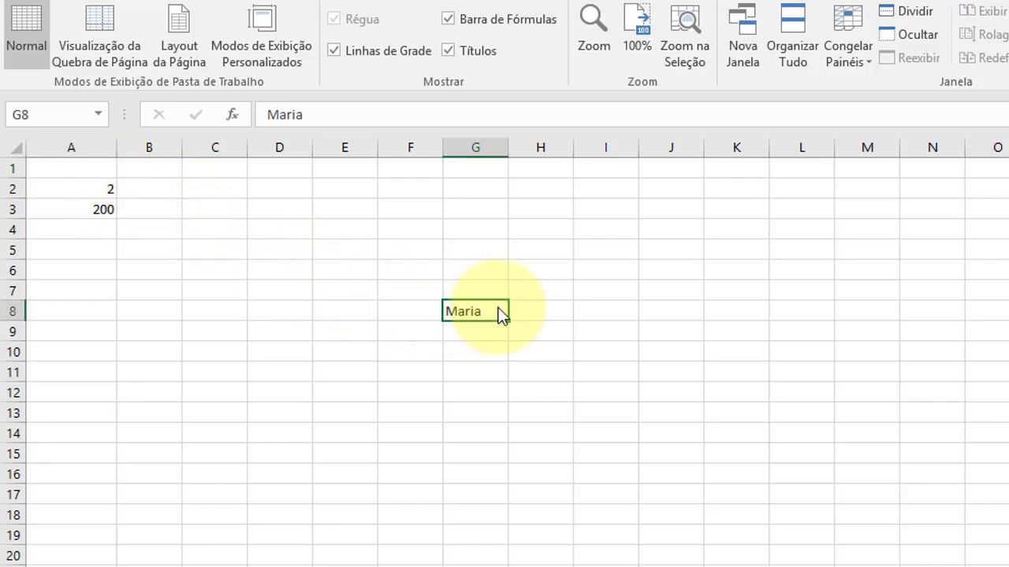
pyautogui.click(544, 348)
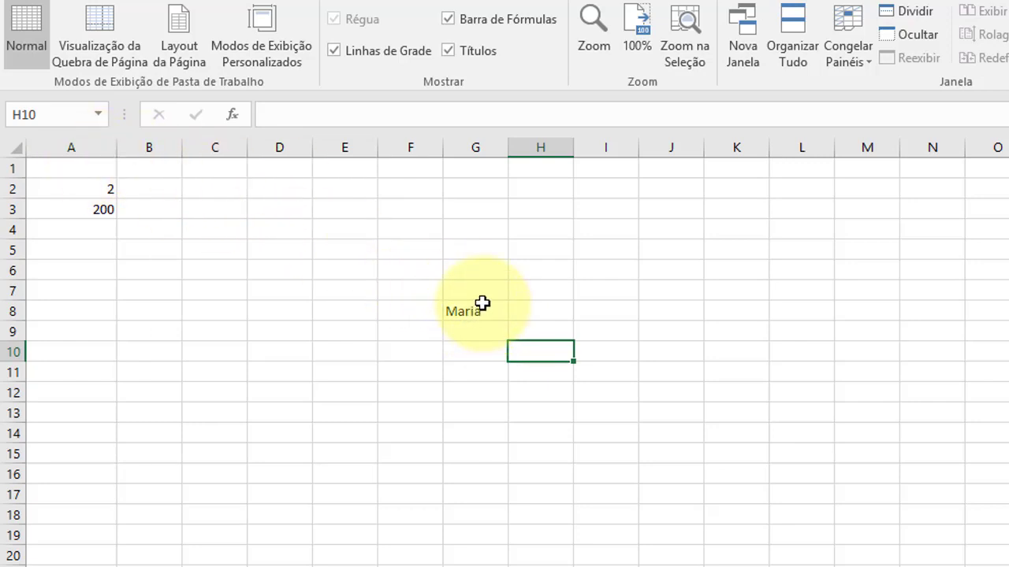
pyautogui.hotkey('ctrl', 'z')
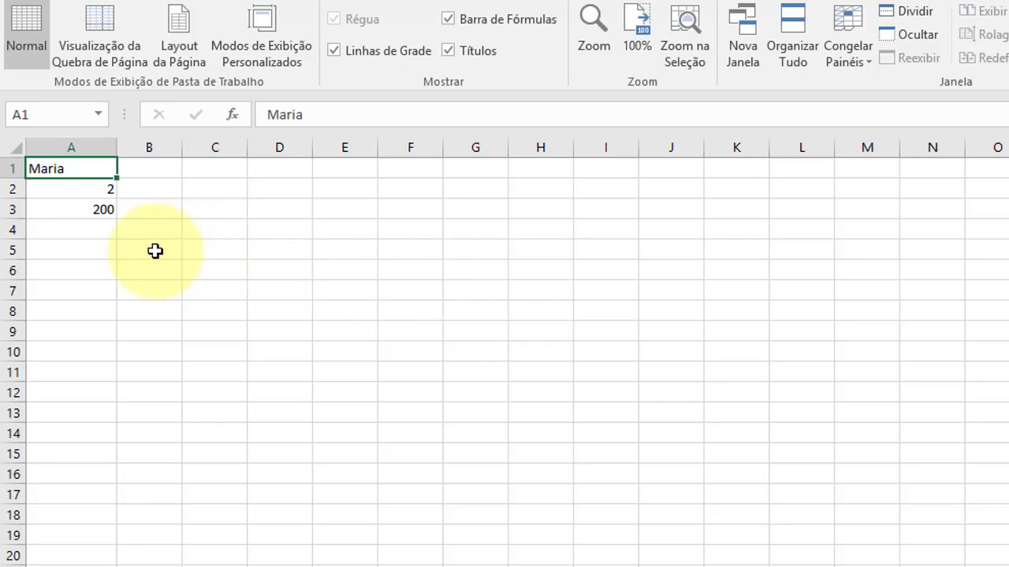
# - Select A1:A3, move it to L16:L18, undo, then delete the three entries
pyautogui.click(155, 251)
pyautogui.moveTo(90, 167); pyautogui.dragTo(93, 209)
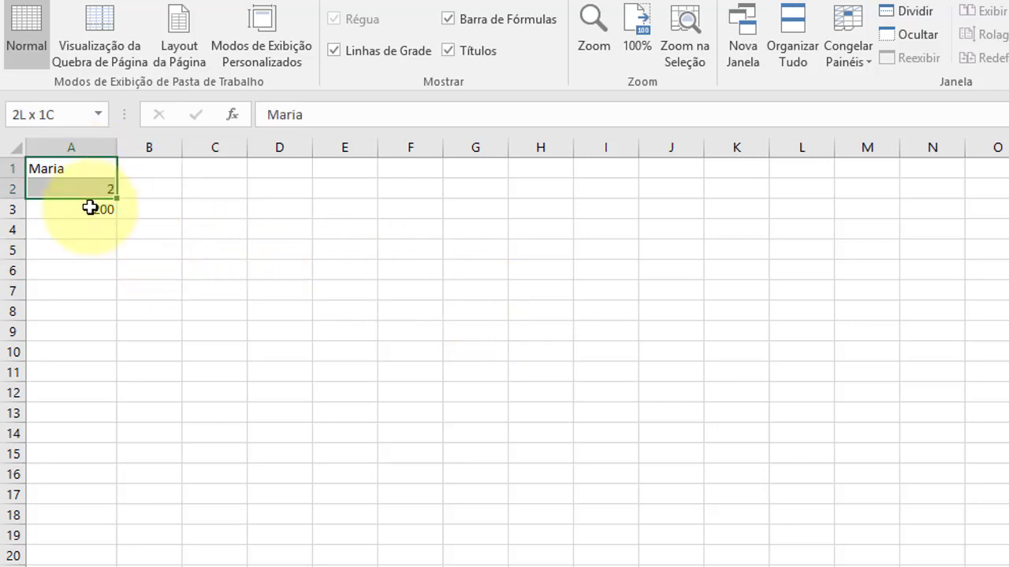
pyautogui.moveTo(79, 169); pyautogui.dragTo(78, 208)
pyautogui.click(79, 149)
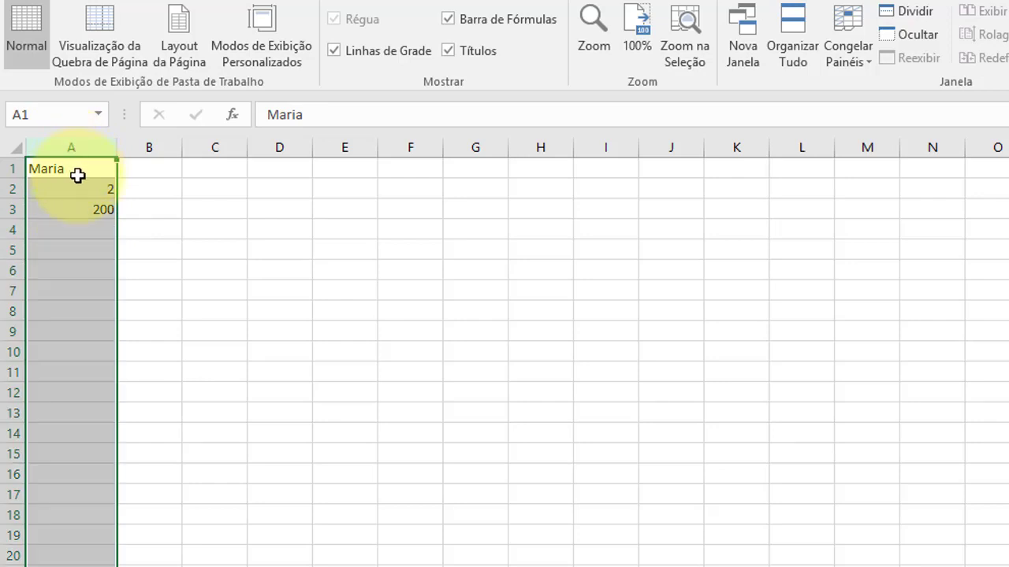
pyautogui.moveTo(77, 172); pyautogui.dragTo(73, 211)
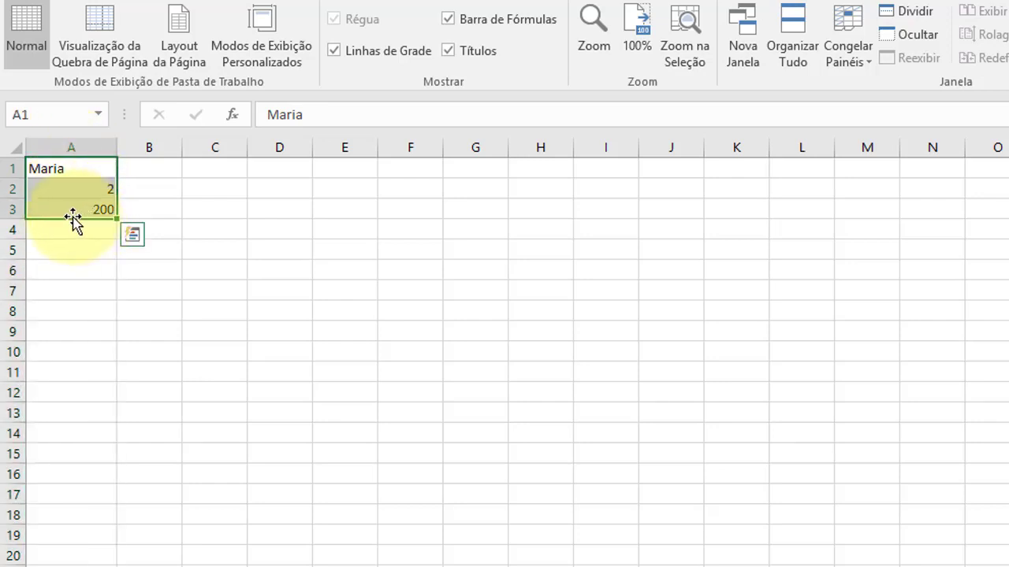
pyautogui.moveTo(116, 184); pyautogui.dragTo(794, 494)
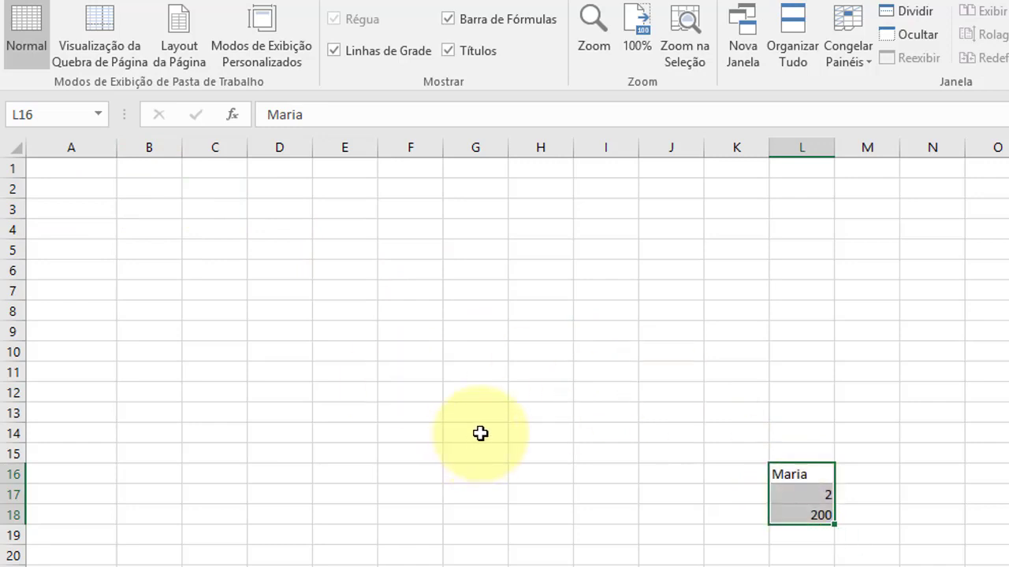
pyautogui.hotkey('ctrl', 'z')
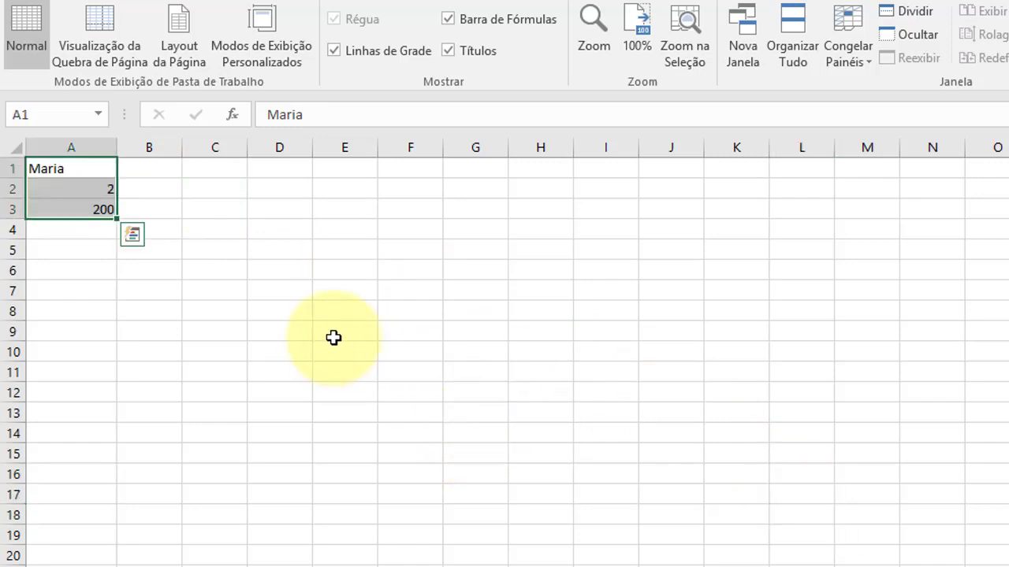
pyautogui.press('Delete')
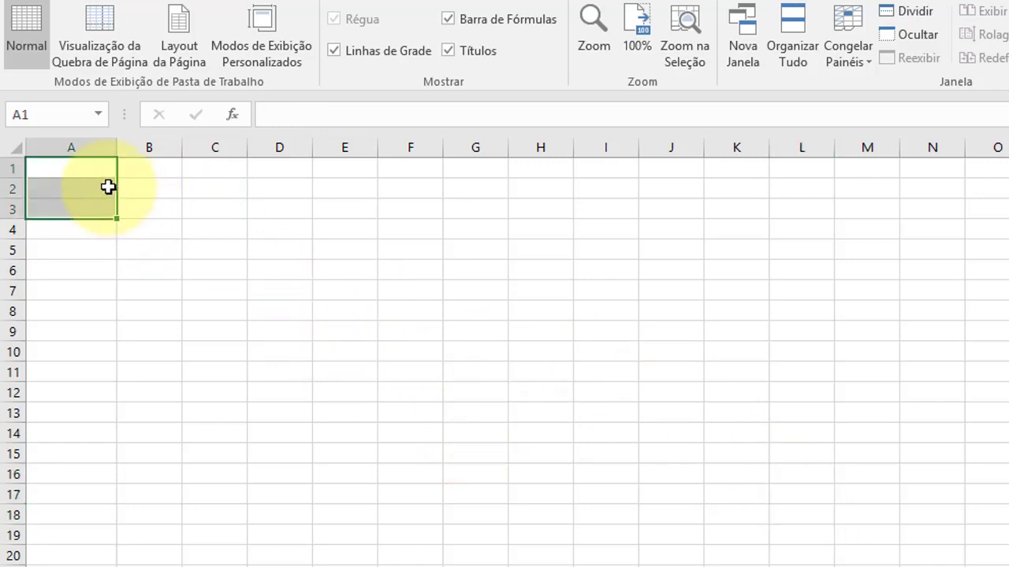
pyautogui.click(92, 168)
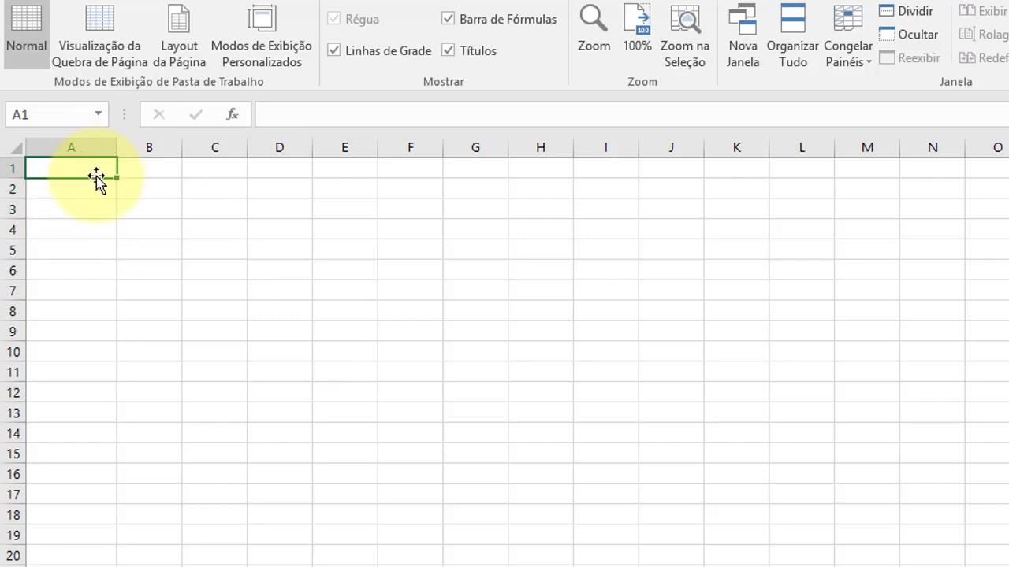
pyautogui.write('Sidinri')
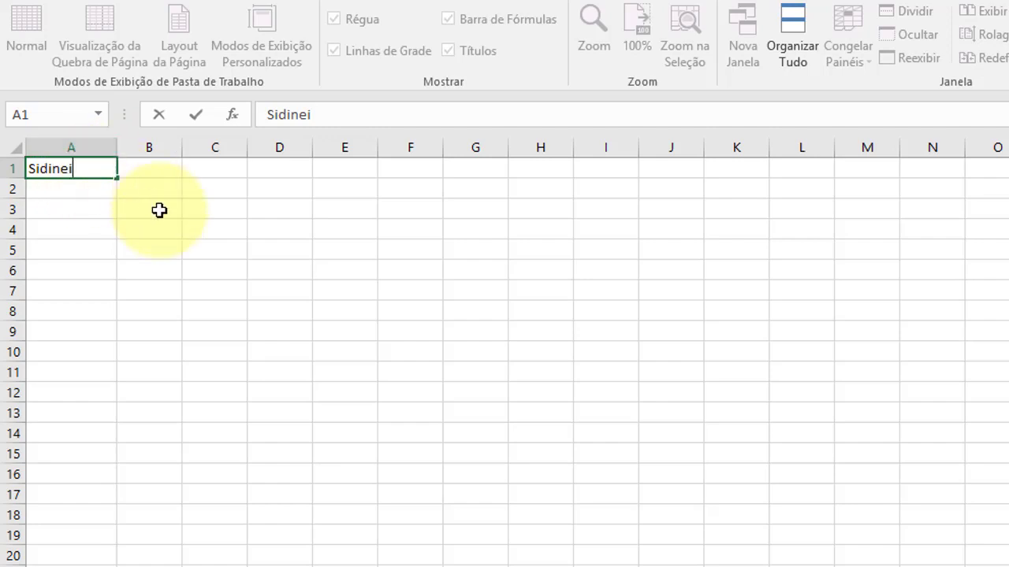
pyautogui.click(290, 245)
pyautogui.click(87, 249)
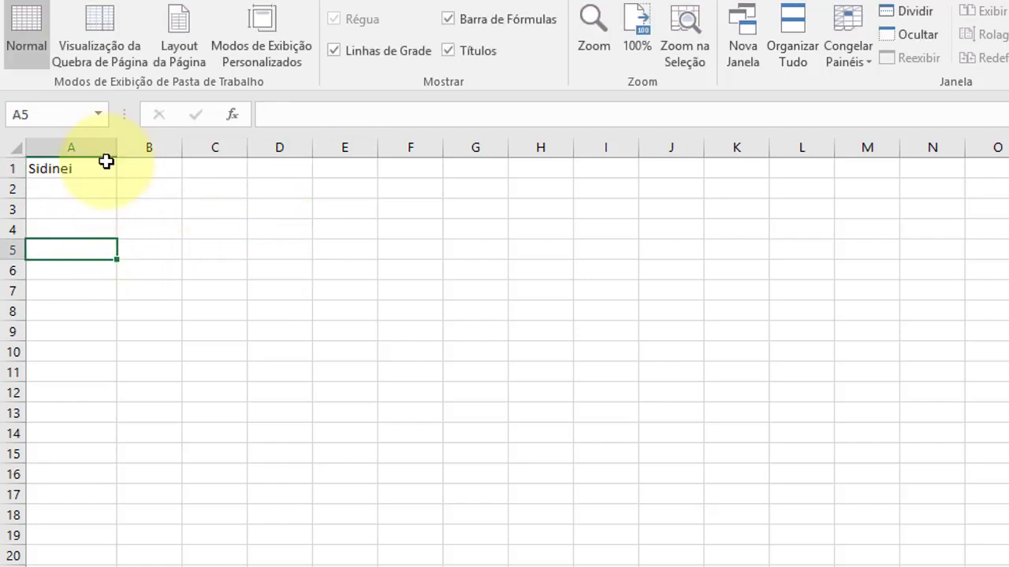
pyautogui.click(106, 164)
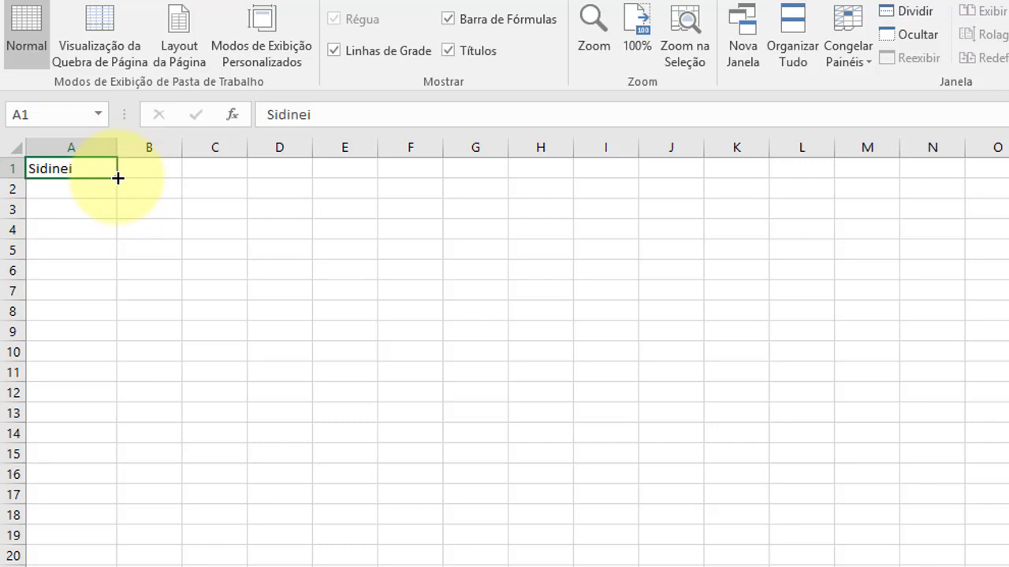
pyautogui.moveTo(118, 178); pyautogui.dragTo(120, 550)
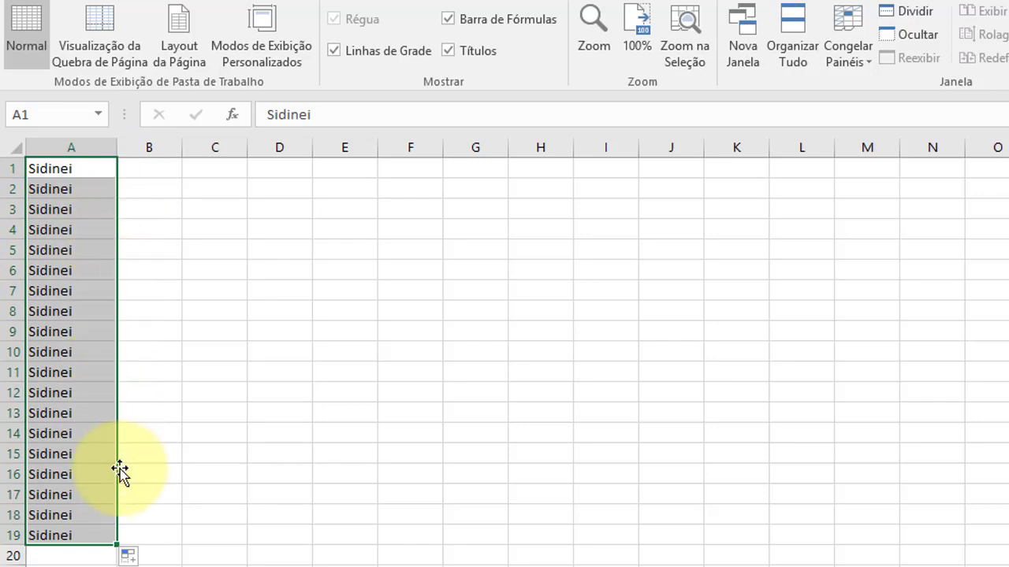
pyautogui.press('Delete')
pyautogui.click(78, 176)
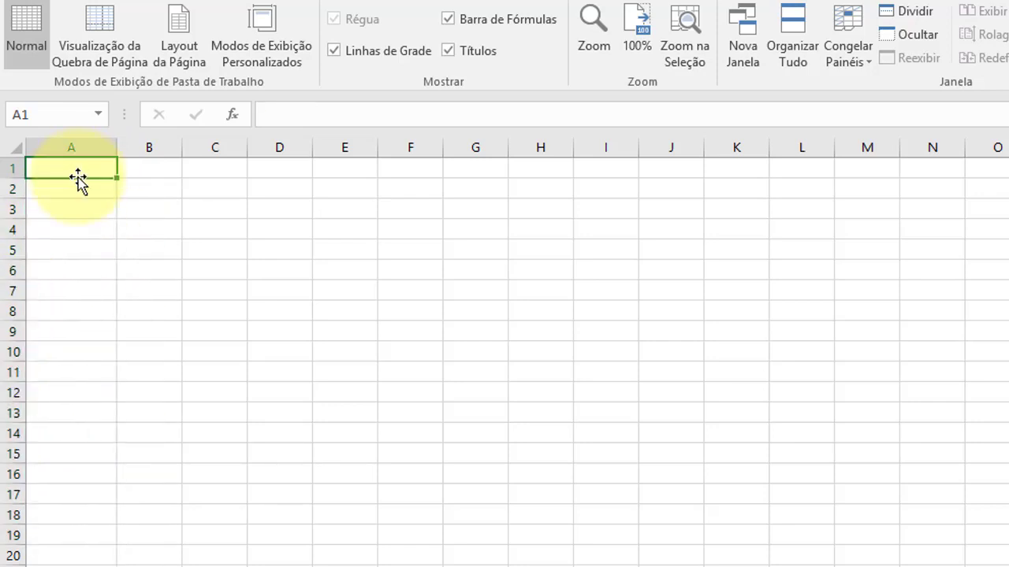
pyautogui.write('Sidinei 1')
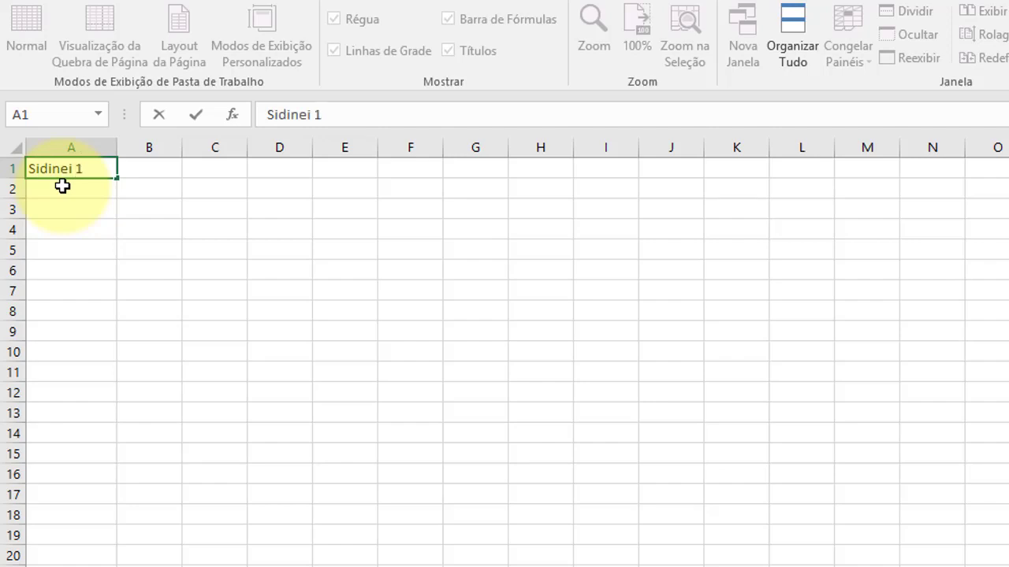
pyautogui.press('Return')
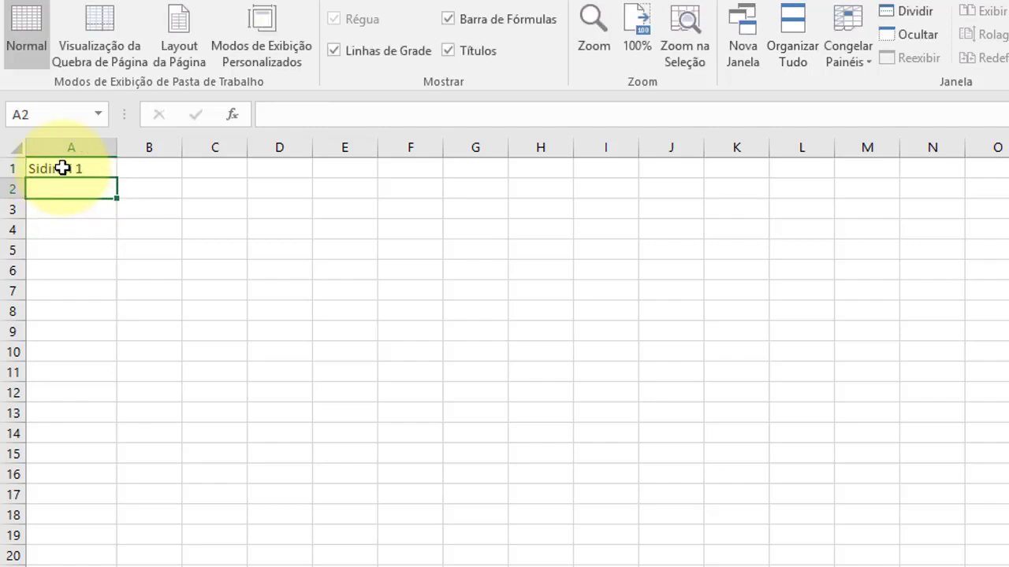
pyautogui.click(65, 167)
pyautogui.moveTo(118, 178); pyautogui.dragTo(144, 530)
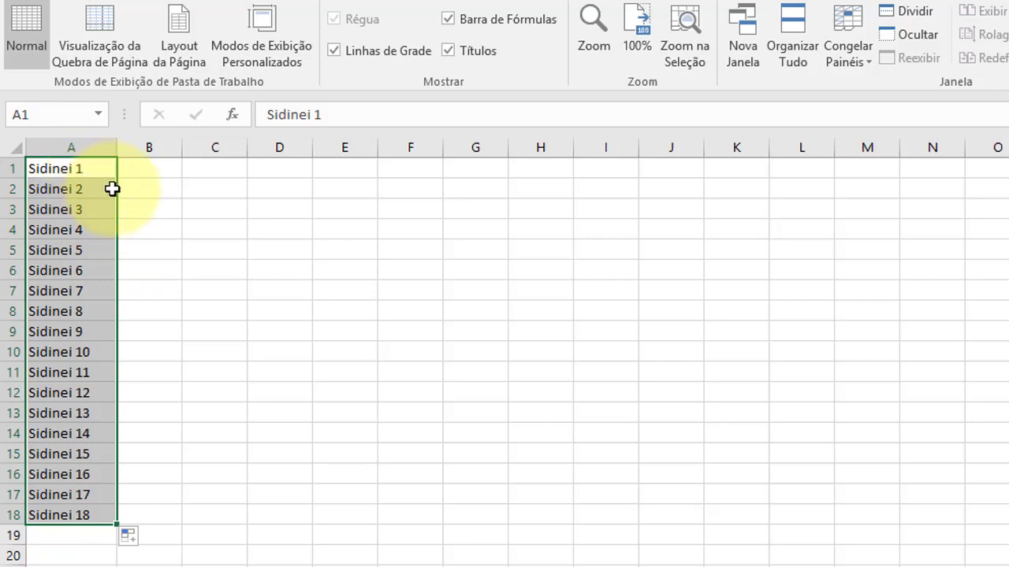
pyautogui.press('Delete')
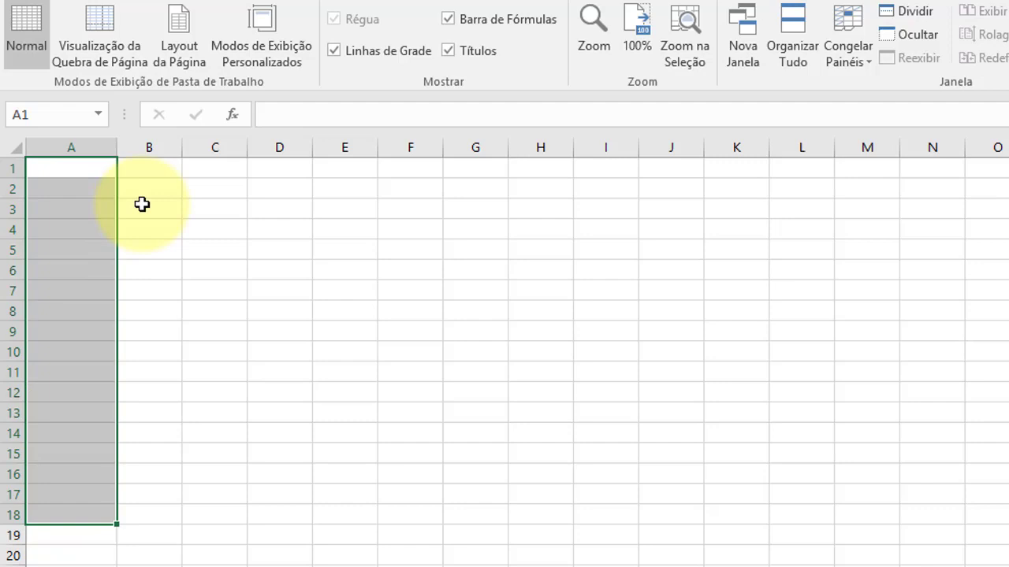
pyautogui.click(108, 171)
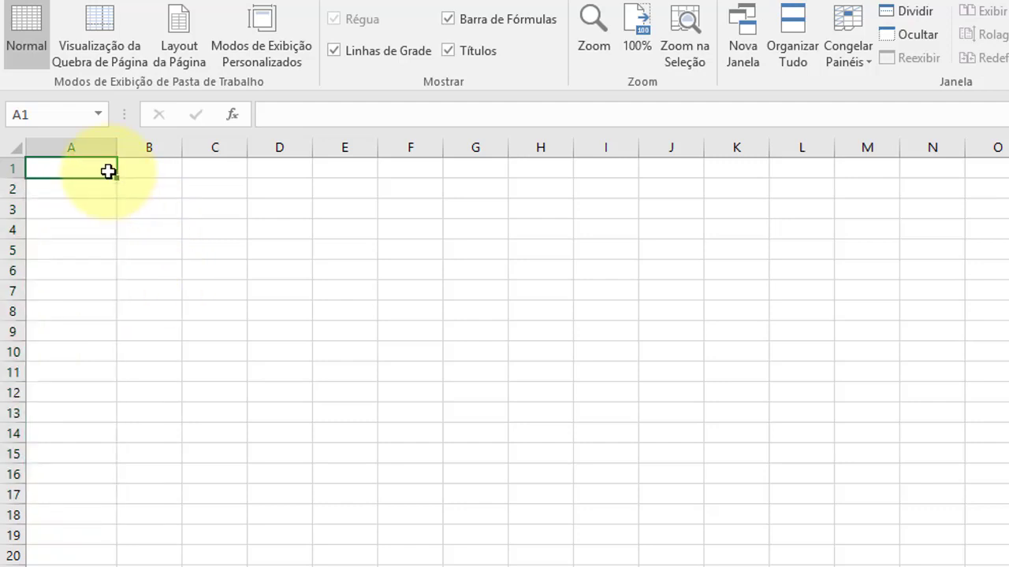
pyautogui.write('Janeiro')
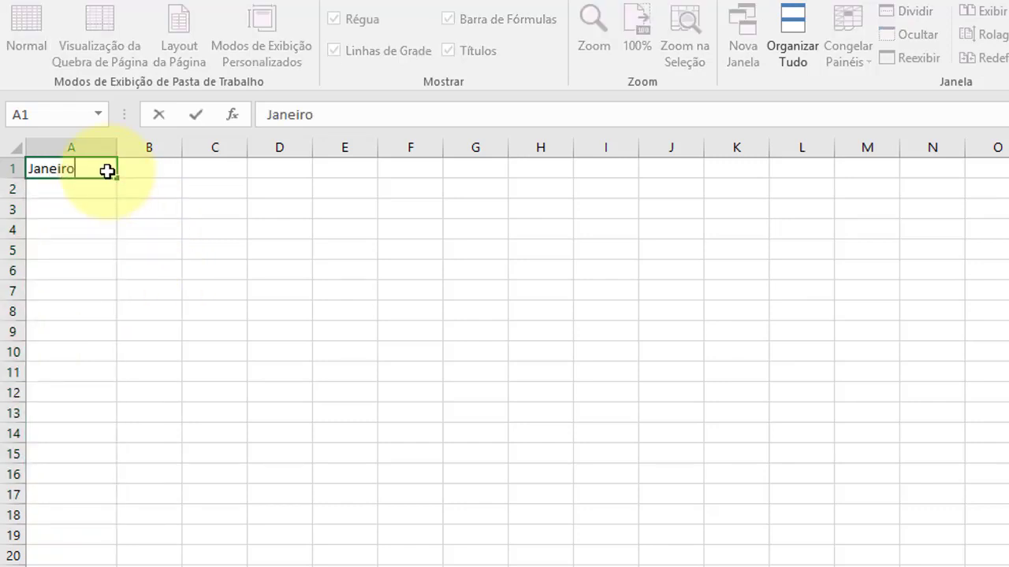
pyautogui.press('Return')
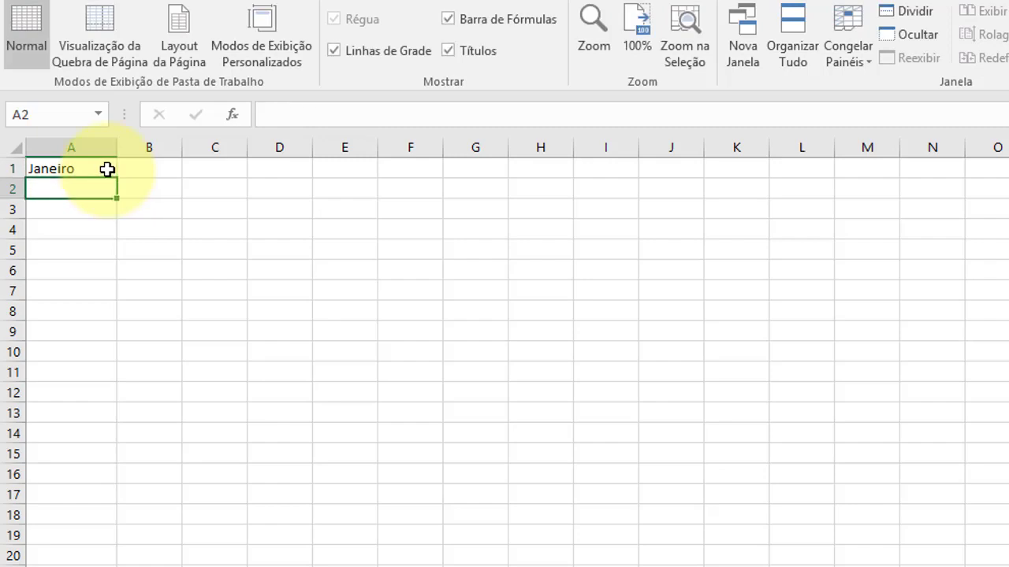
pyautogui.click(108, 169)
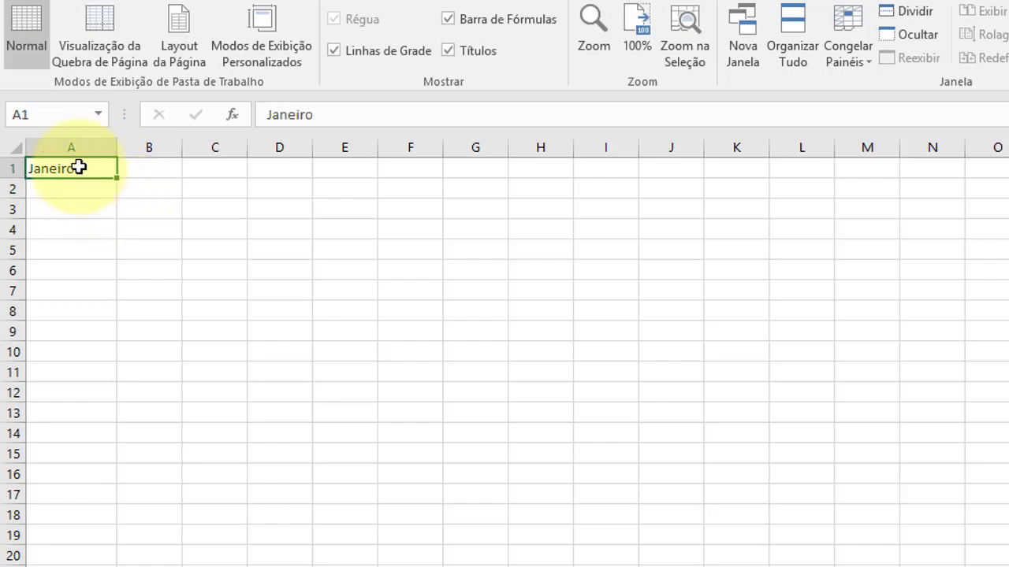
pyautogui.click(86, 189)
pyautogui.click(85, 166)
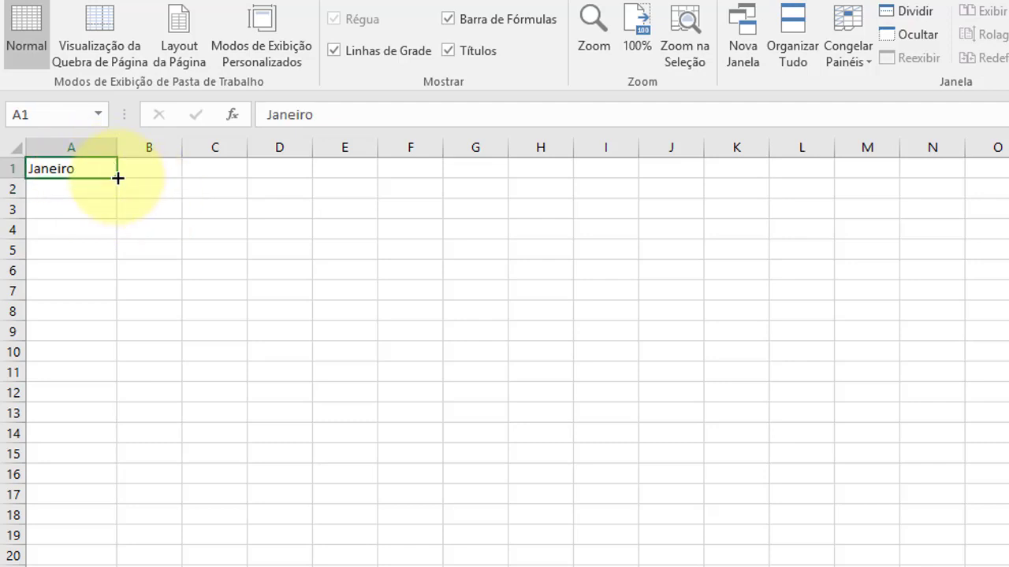
pyautogui.moveTo(116, 185); pyautogui.dragTo(833, 168)
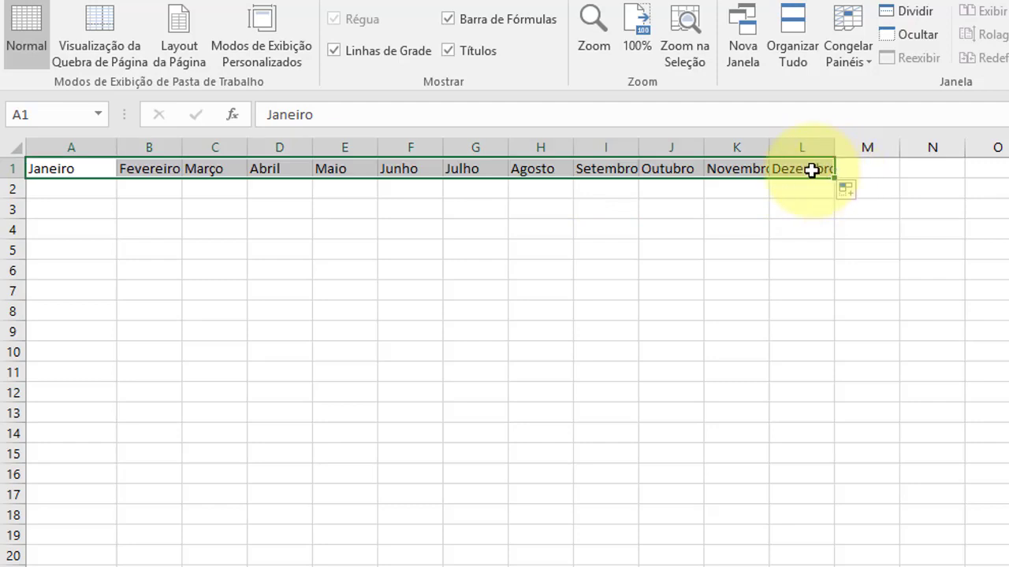
pyautogui.click(623, 231)
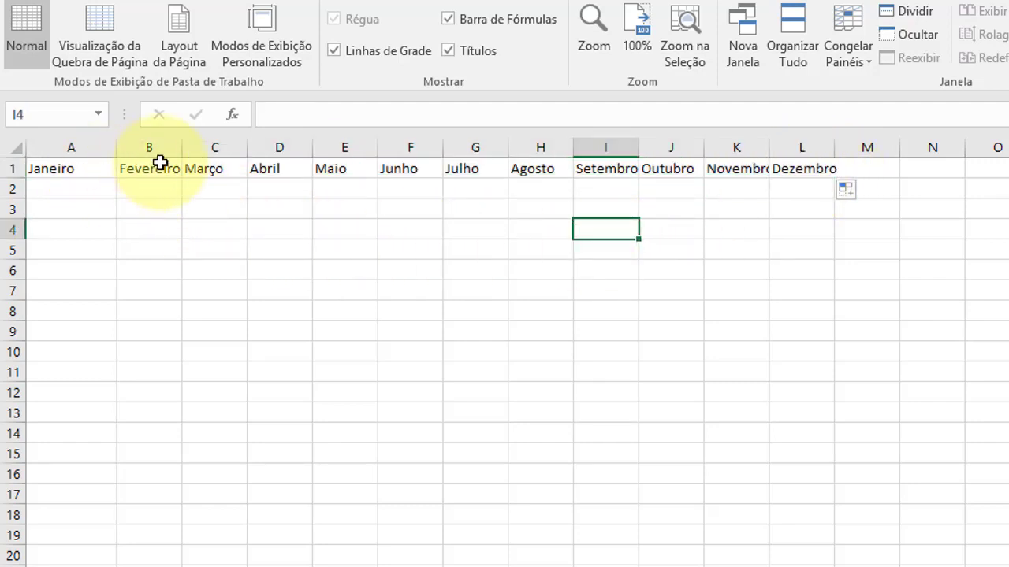
pyautogui.hotkey('ctrl', 'z')
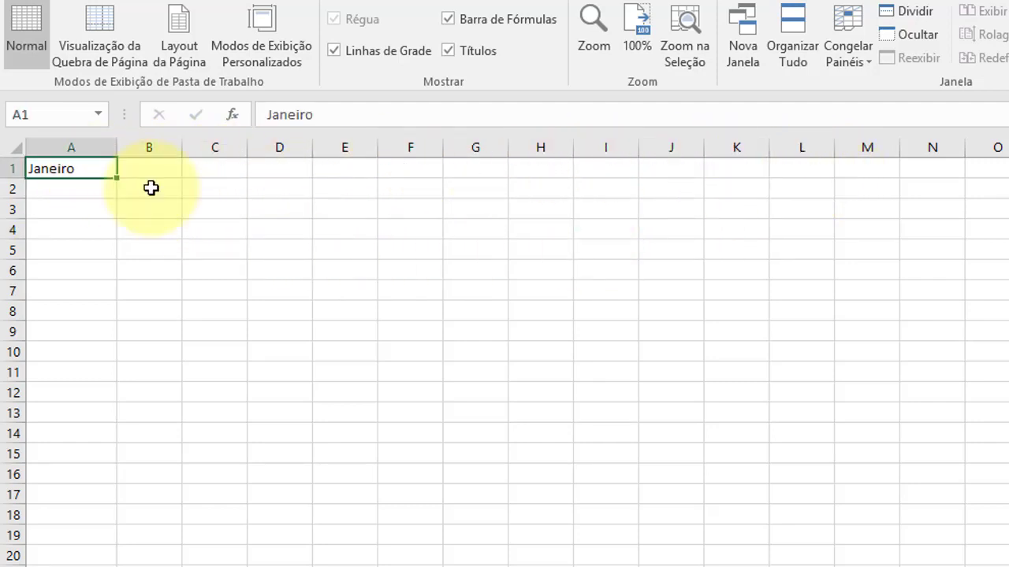
pyautogui.press('BackSpace')
pyautogui.write('Jan')
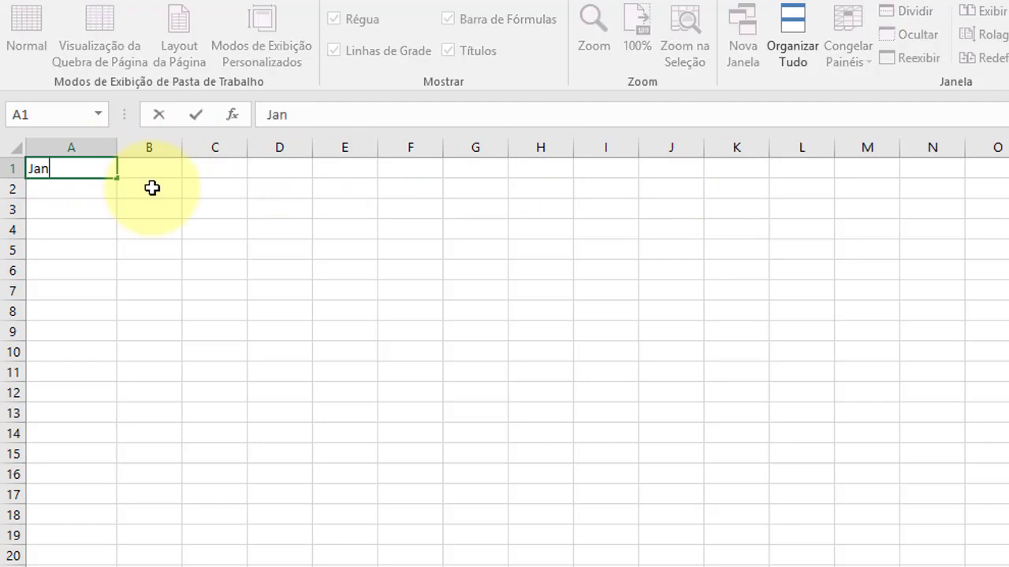
pyautogui.press('Return')
pyautogui.click(105, 162)
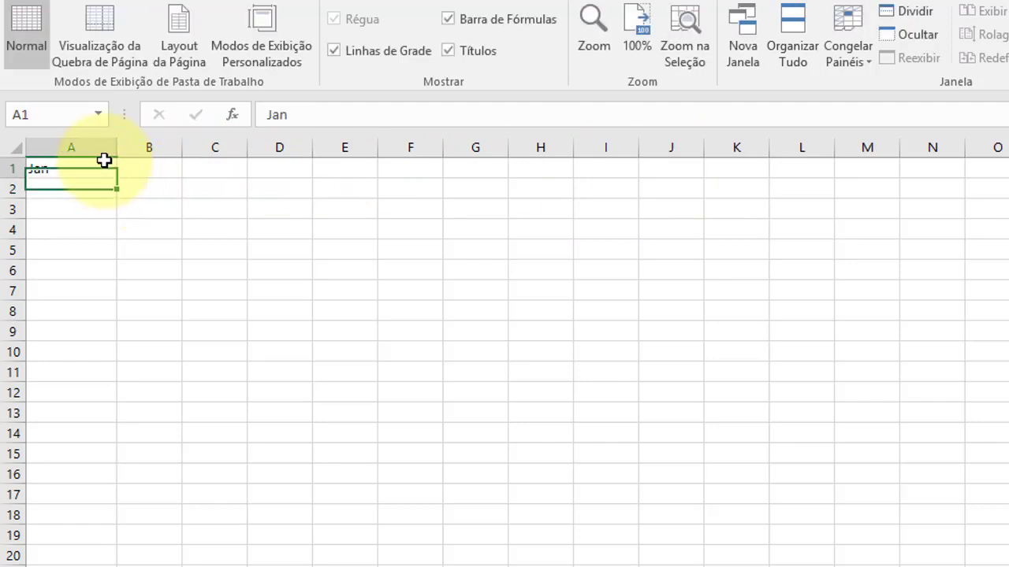
pyautogui.moveTo(118, 176); pyautogui.dragTo(113, 464)
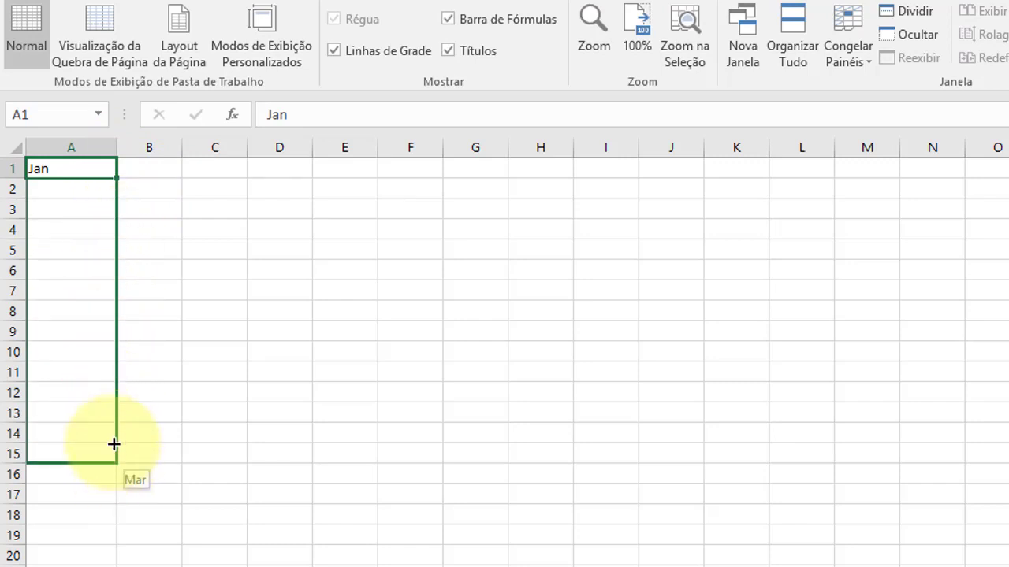
pyautogui.moveTo(113, 463); pyautogui.dragTo(108, 403)
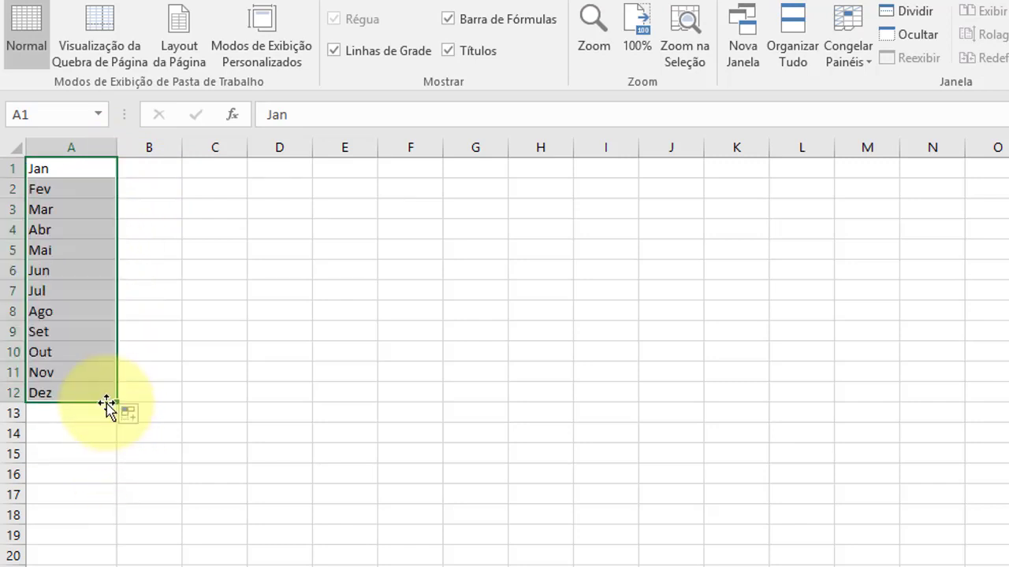
pyautogui.press('BackSpace')
pyautogui.write('Z')
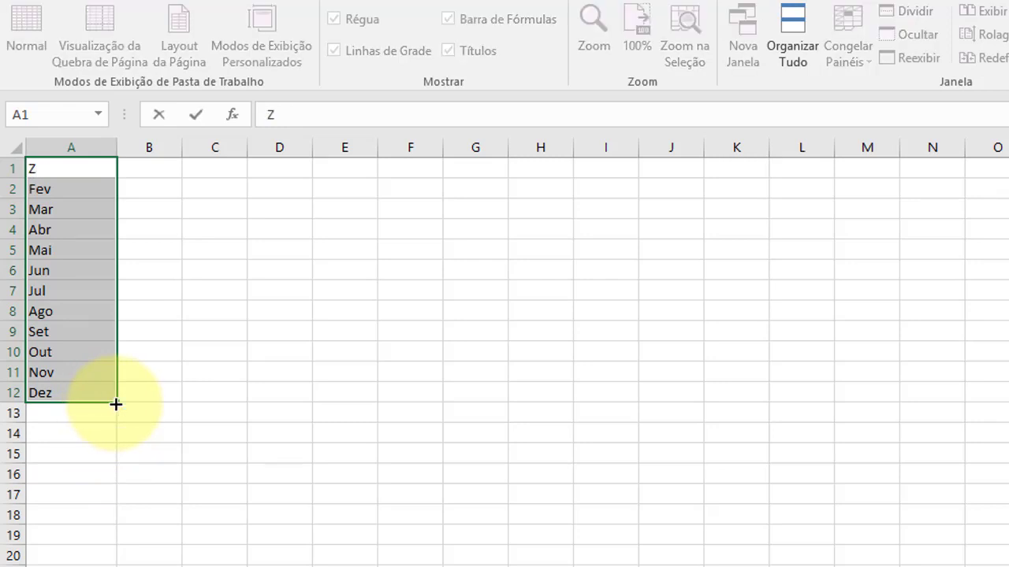
pyautogui.click(103, 454)
pyautogui.click(98, 389)
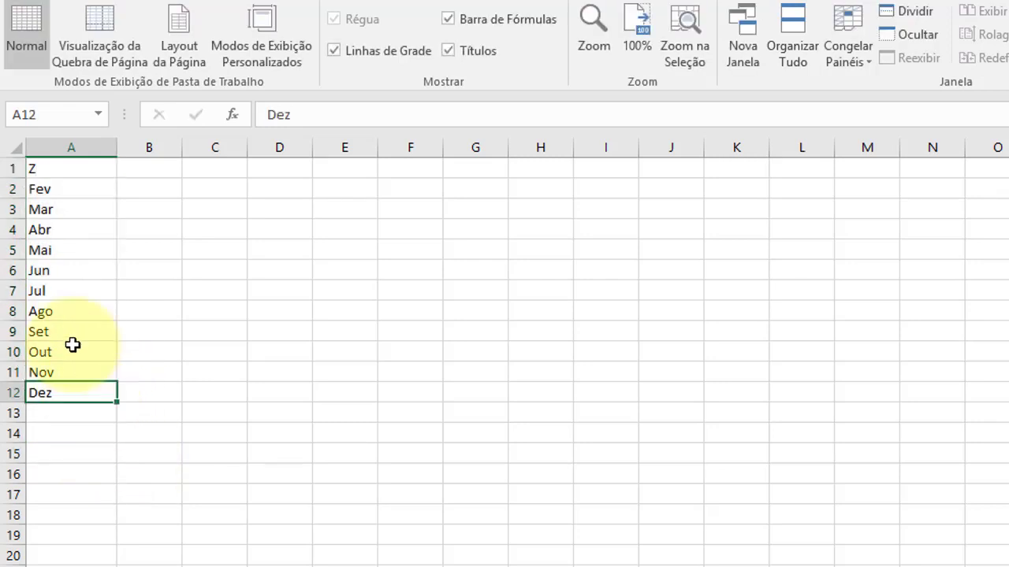
pyautogui.moveTo(72, 392); pyautogui.dragTo(40, 169)
pyautogui.press('Delete')
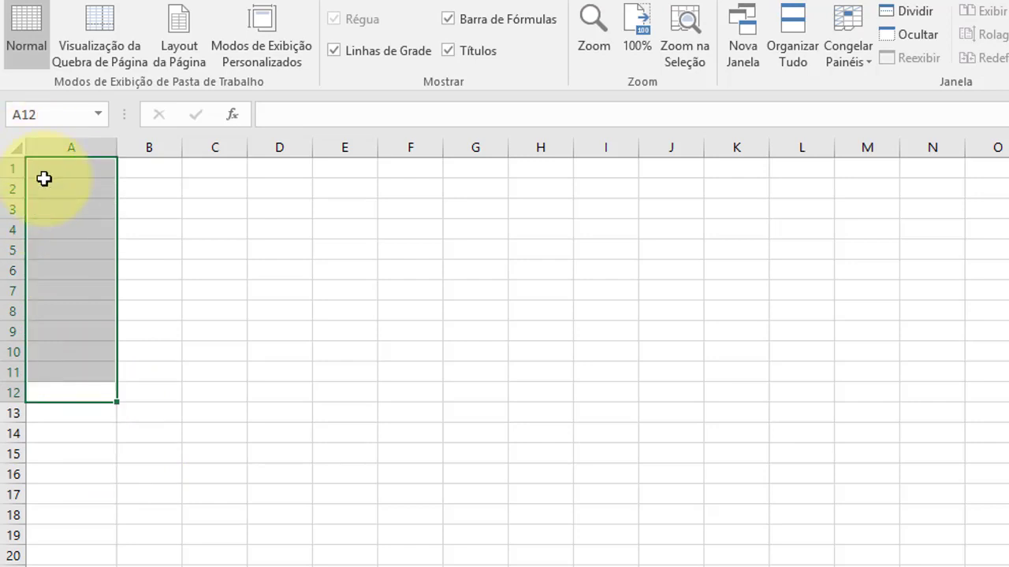
# - Type Domingo in A1 and fill the weekdays across to G1
pyautogui.click(81, 175)
pyautogui.write('Do')
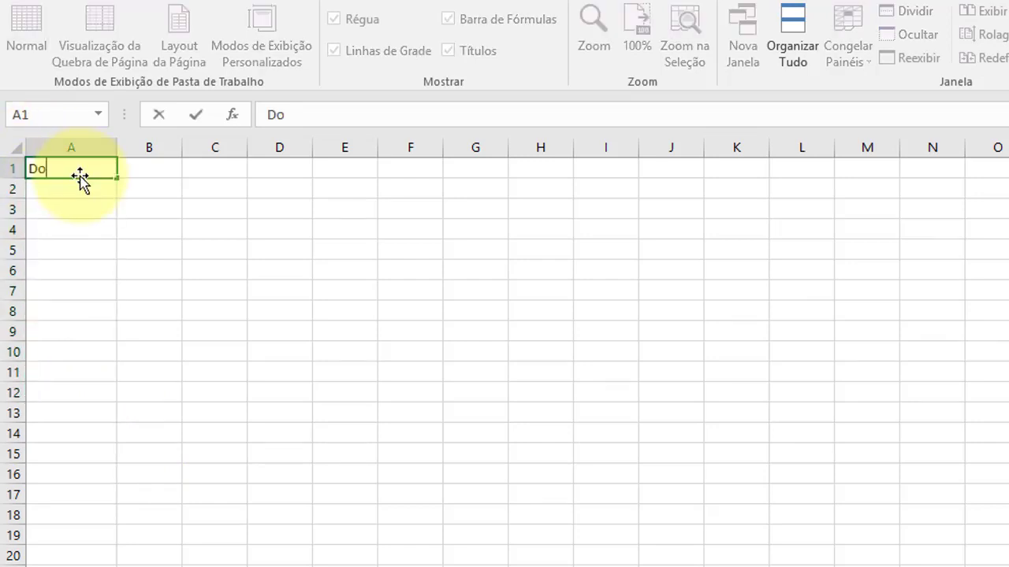
pyautogui.write('mingo')
pyautogui.press('Return')
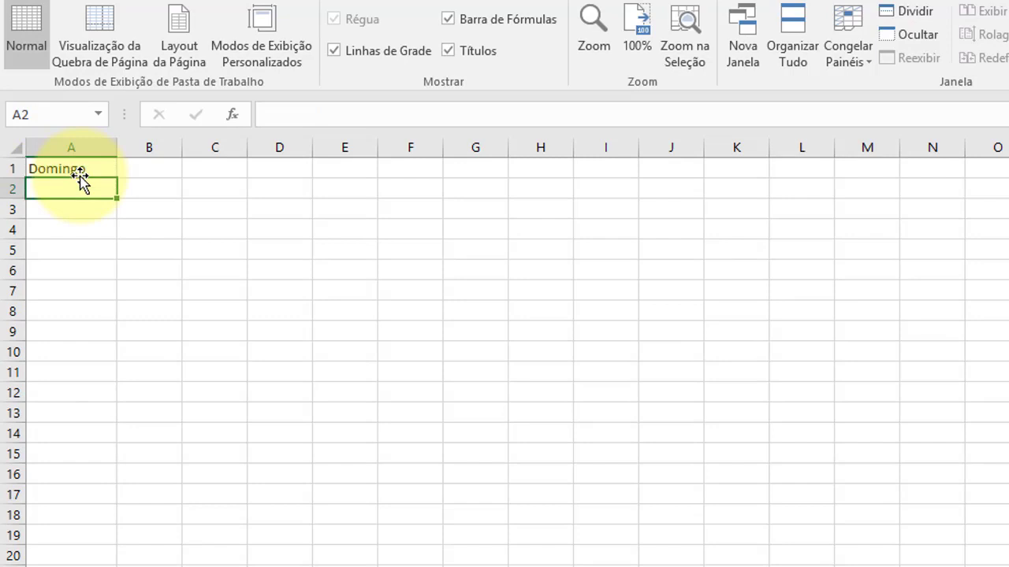
pyautogui.click(67, 168)
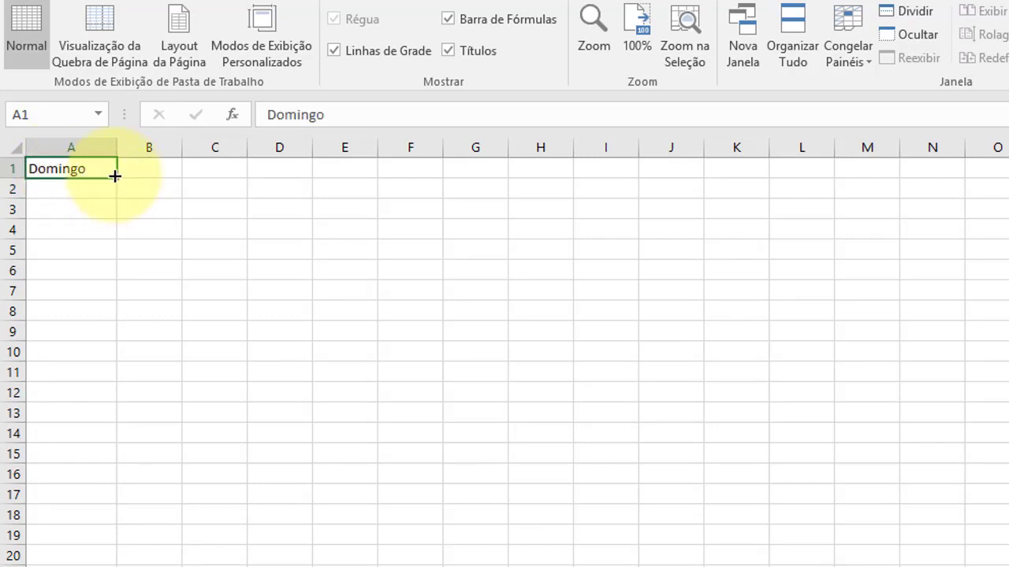
pyautogui.moveTo(186, 162)
pyautogui.mouseDown()
pyautogui.moveTo(548, 157)
pyautogui.moveTo(525, 157)
pyautogui.mouseUp()
pyautogui.click(464, 214)
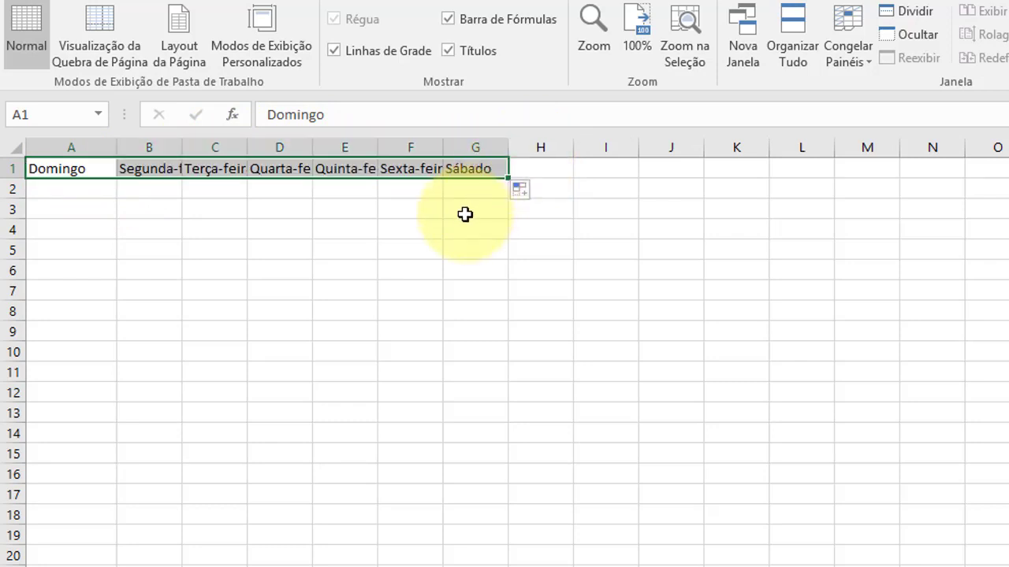
# - Auto-fit columns B through F to show Segunda-feira to Sexta-feira fully
pyautogui.doubleClick(181, 147)
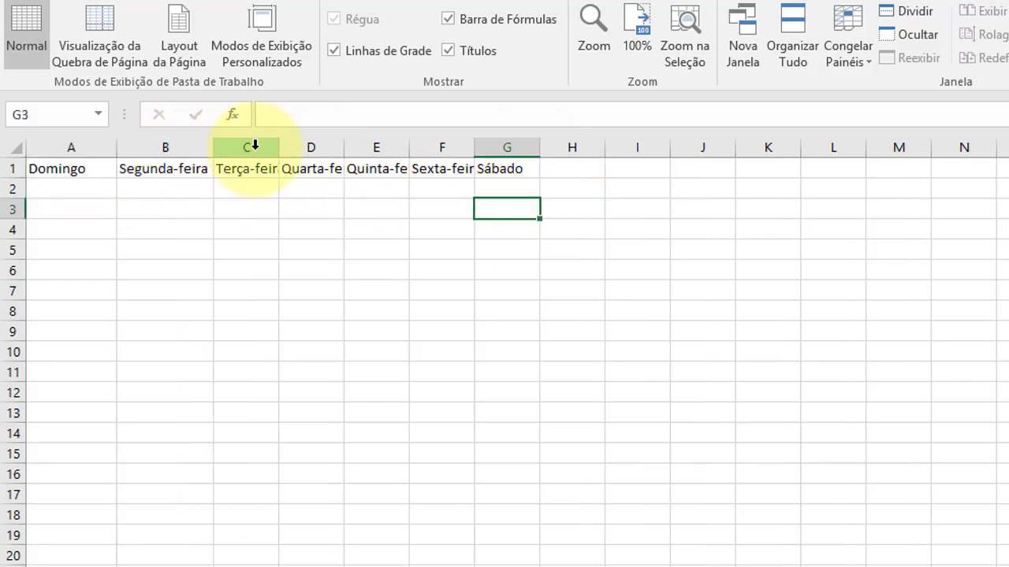
pyautogui.doubleClick(269, 147)
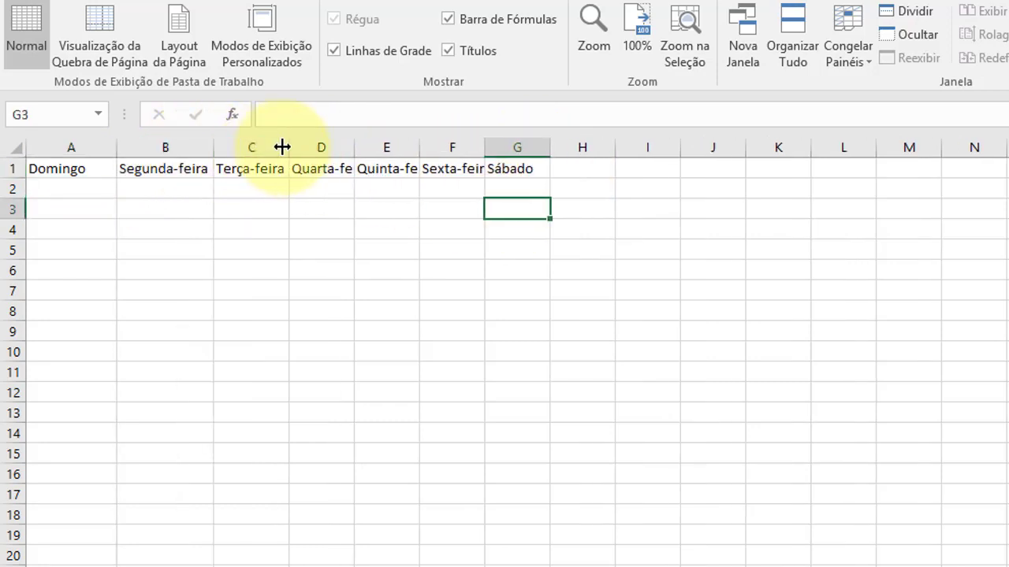
pyautogui.doubleClick(352, 147)
pyautogui.doubleClick(434, 147)
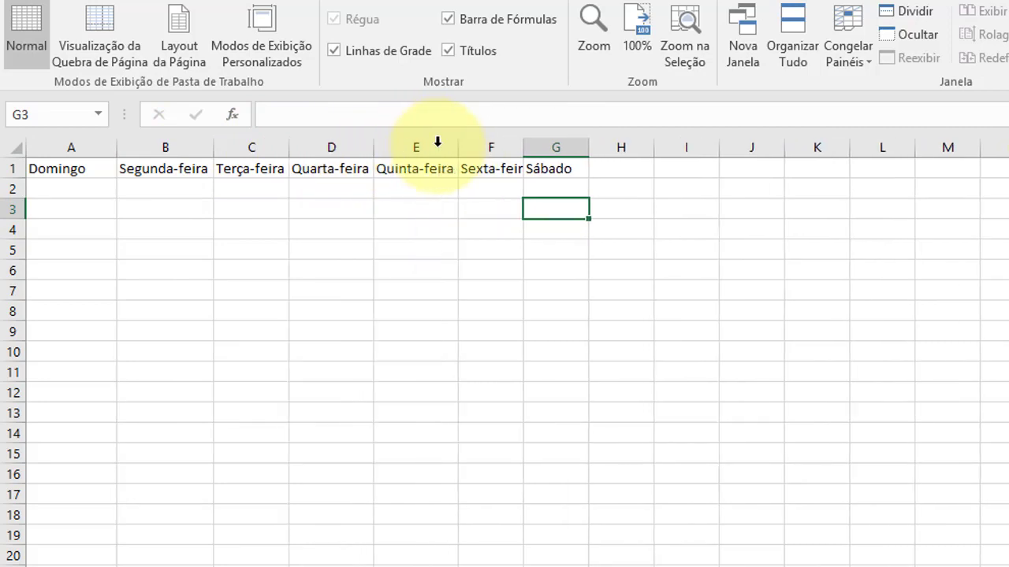
pyautogui.doubleClick(522, 147)
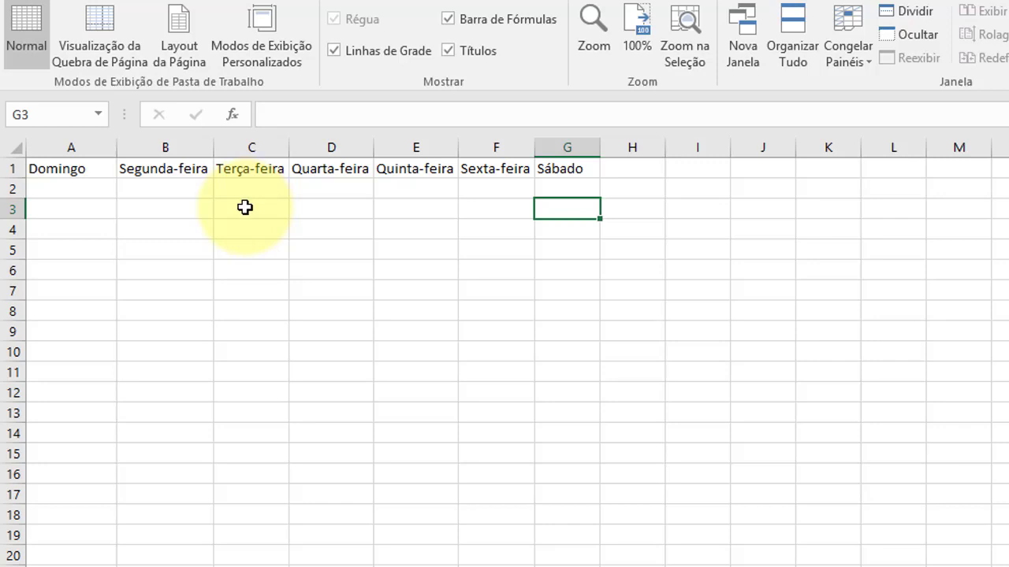
# - Enter 04/08/2017 in A3 and fill daily dates down to 21/08/2017 in A20
pyautogui.click(102, 207)
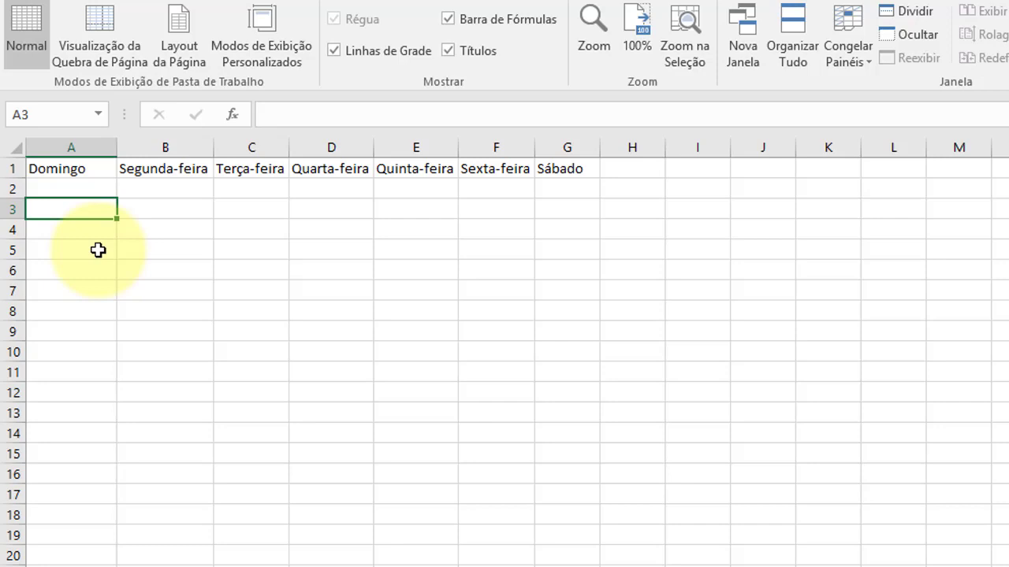
pyautogui.write('08/2')
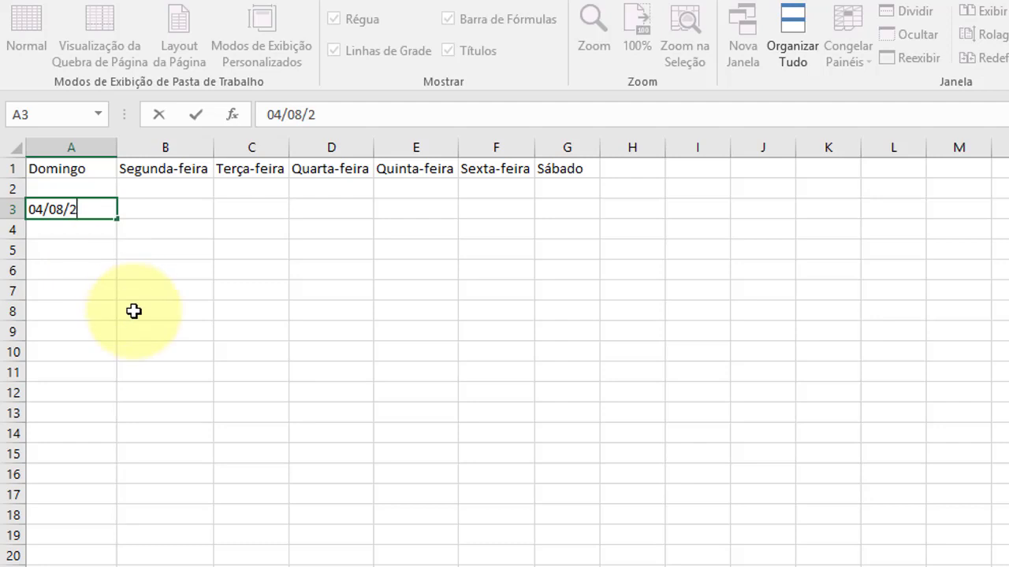
pyautogui.write('017')
pyautogui.press('Return')
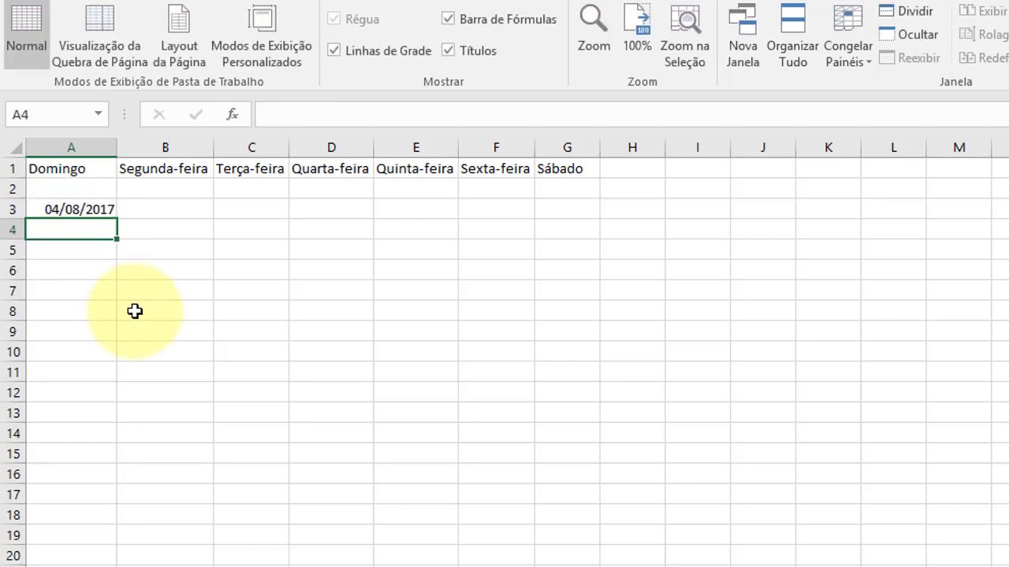
pyautogui.click(105, 209)
pyautogui.moveTo(117, 219); pyautogui.dragTo(116, 561)
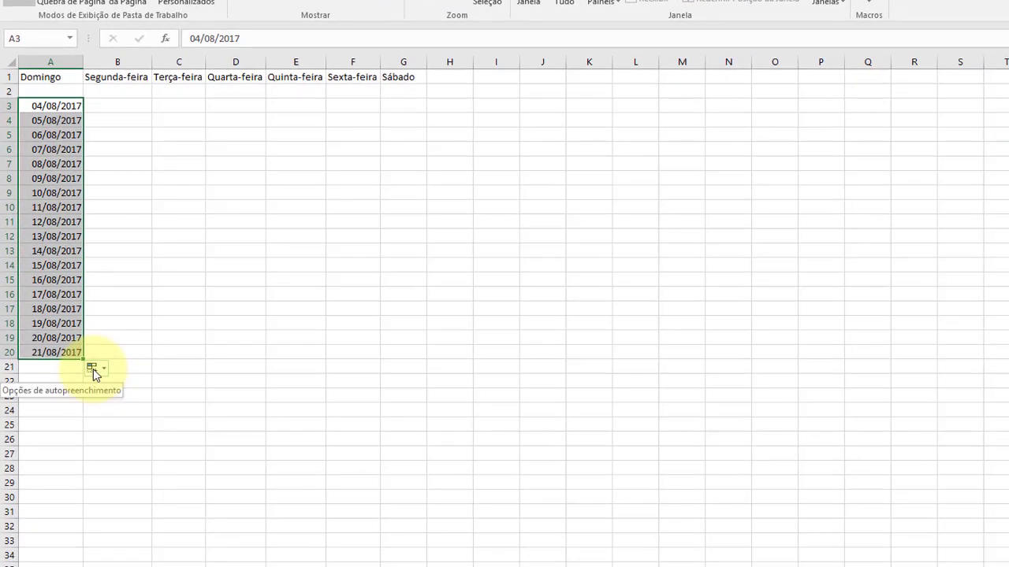
# - Switch the Auto Fill Options to Preencher meses, then Preencher anos, and reselect A3:A20
pyautogui.click(98, 371)
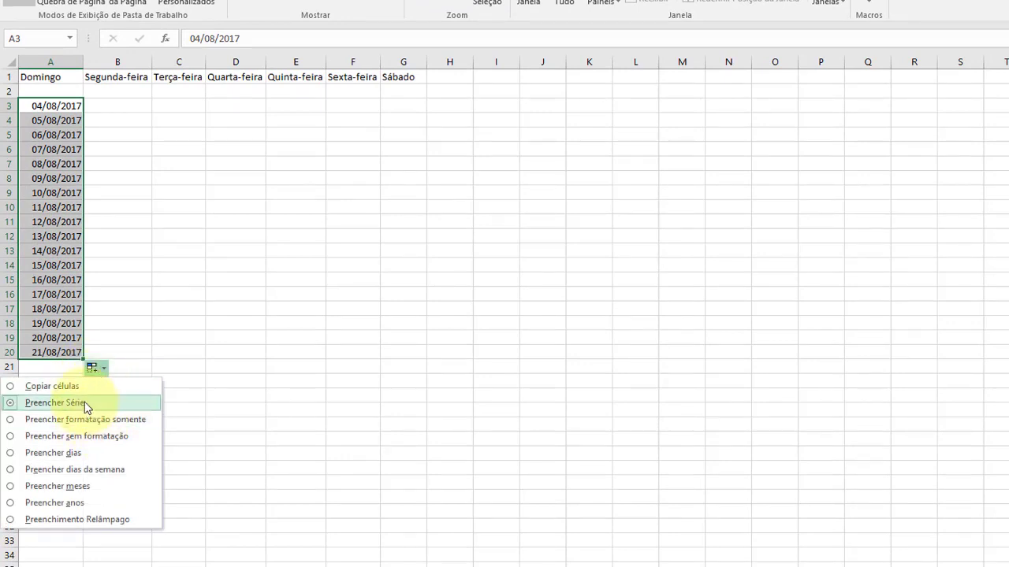
pyautogui.click(82, 480)
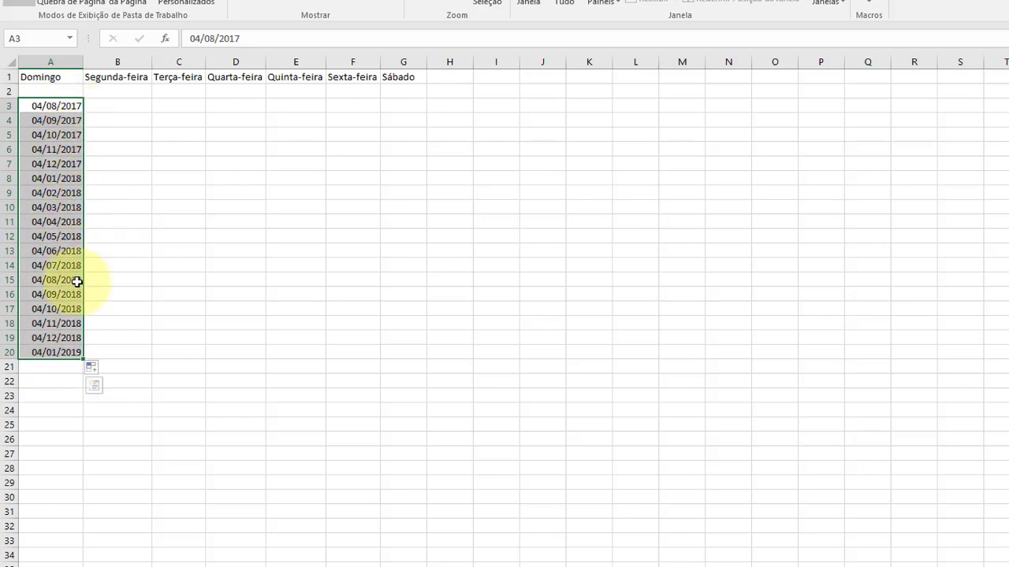
pyautogui.click(93, 368)
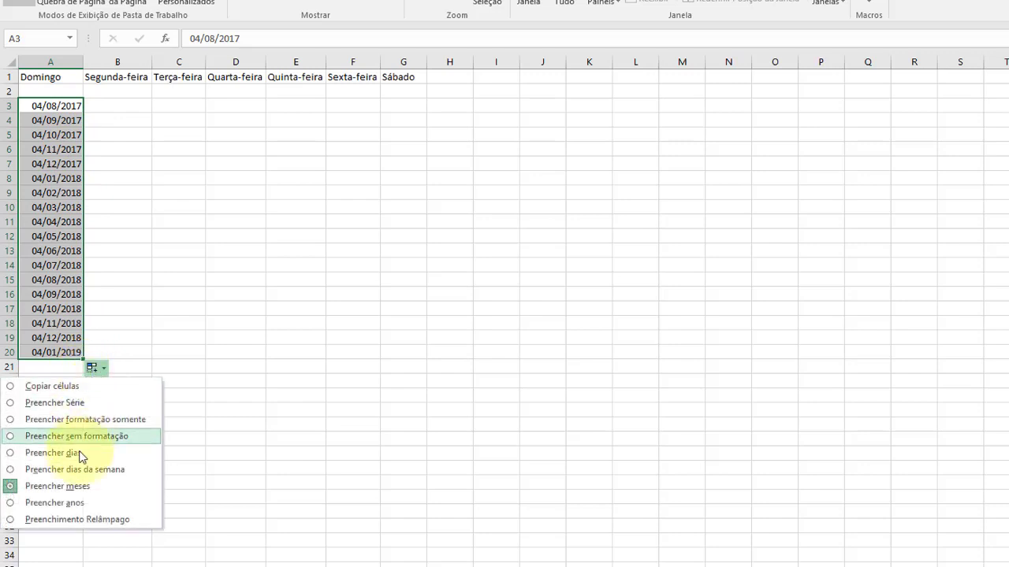
pyautogui.click(70, 504)
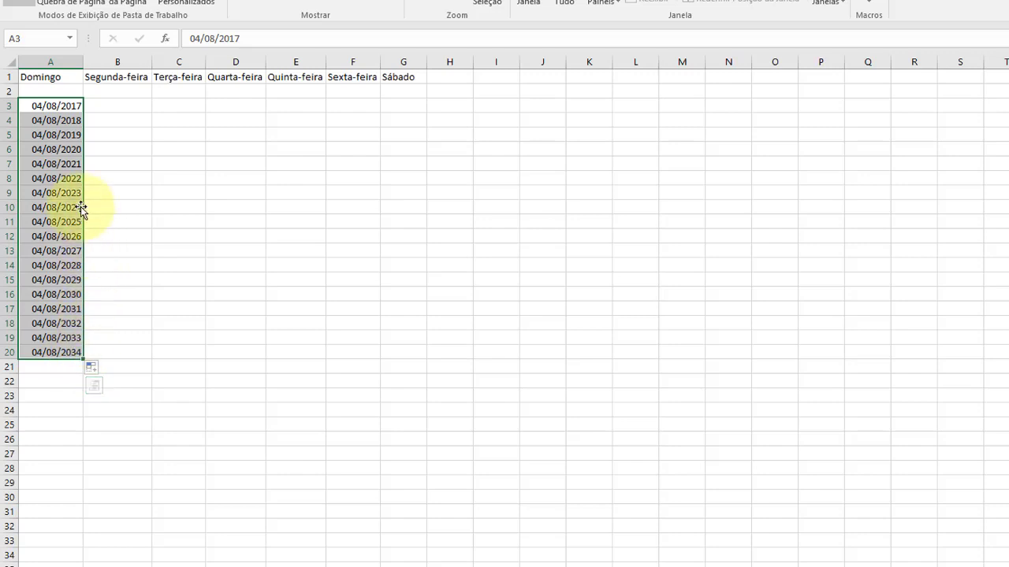
pyautogui.click(120, 310)
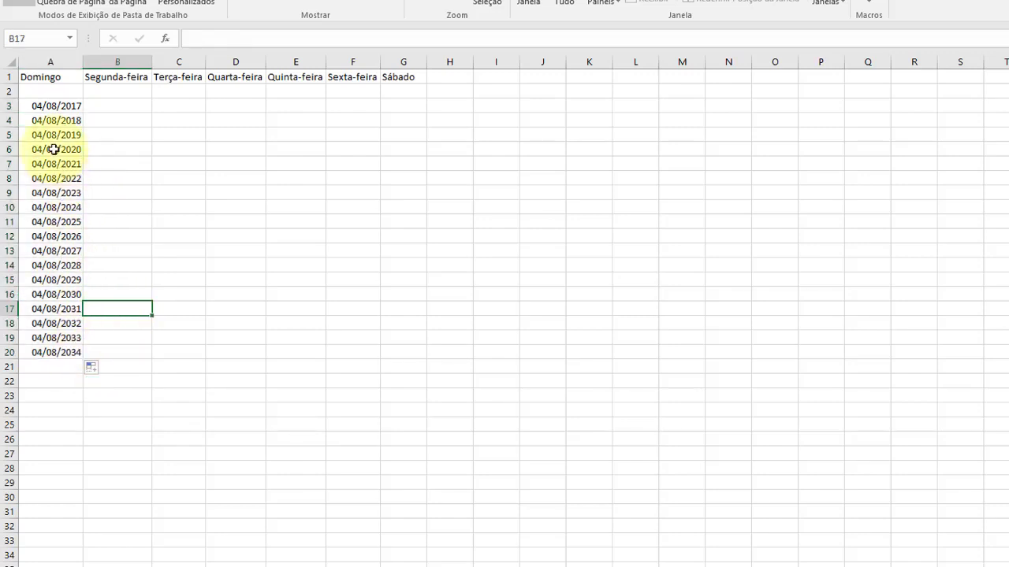
pyautogui.moveTo(43, 106); pyautogui.dragTo(54, 354)
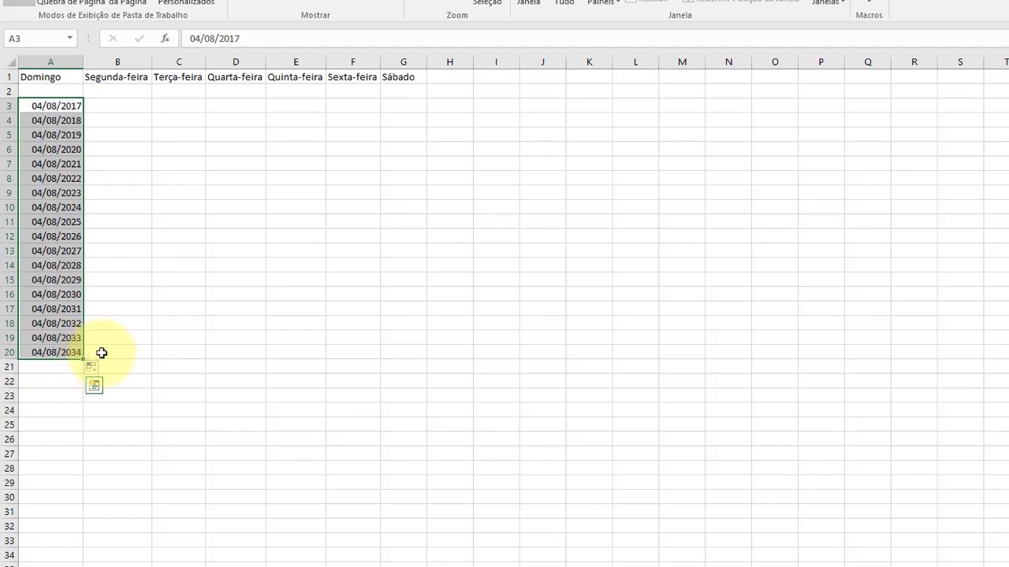
# - Move Sábado from G1 to cell I9
pyautogui.click(124, 103)
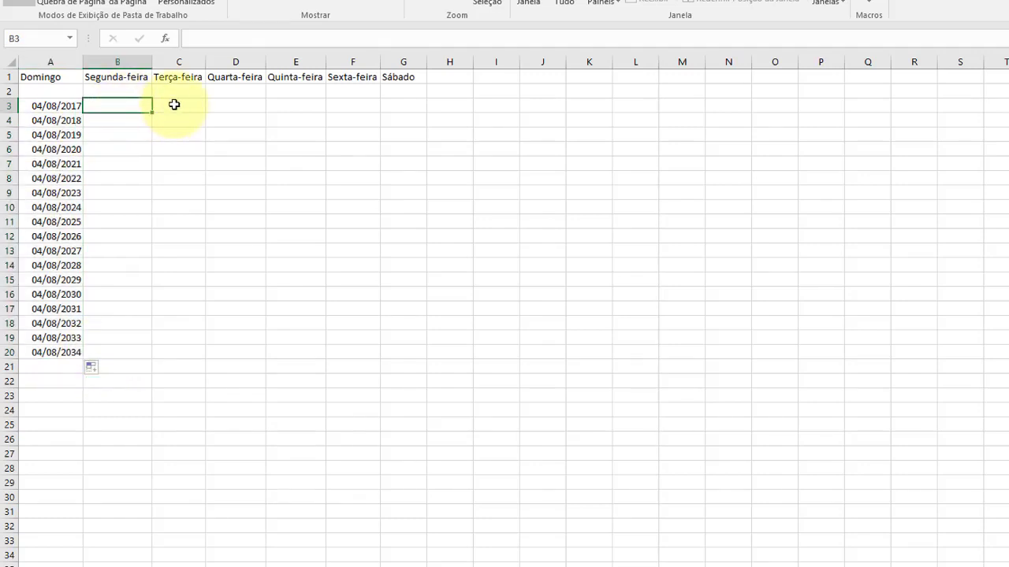
pyautogui.click(175, 104)
pyautogui.moveTo(176, 104); pyautogui.dragTo(552, 292)
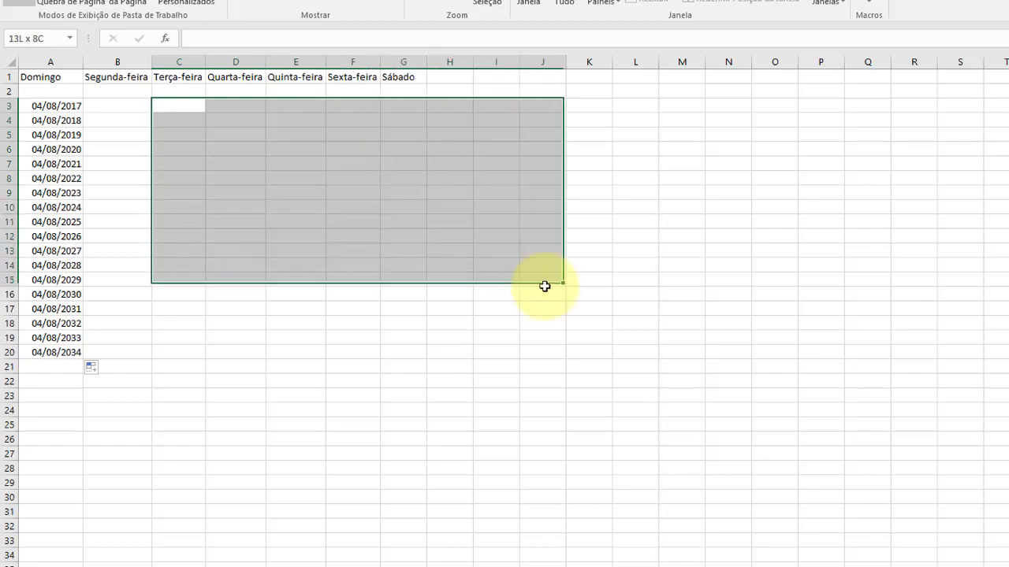
pyautogui.click(635, 191)
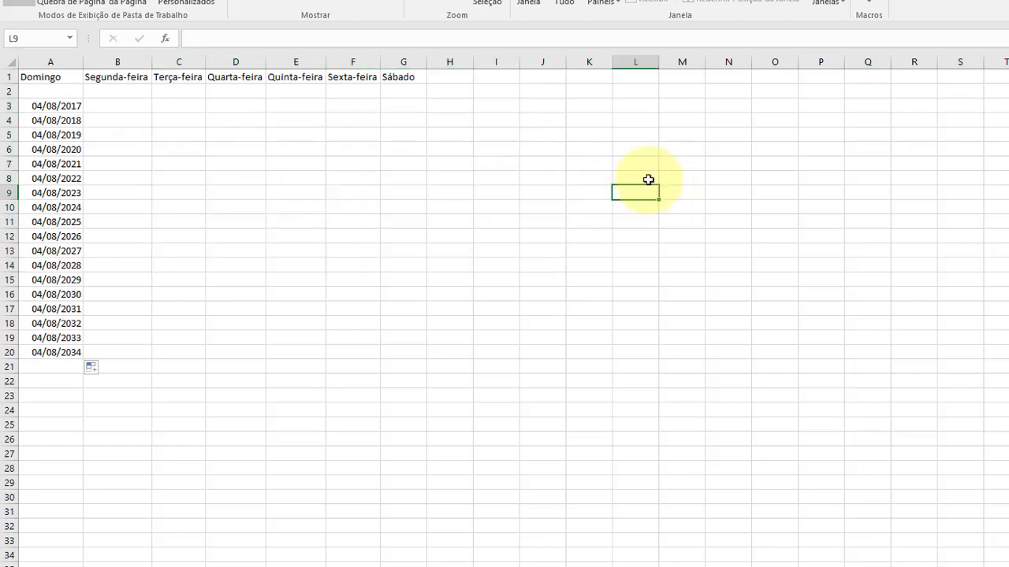
pyautogui.click(409, 78)
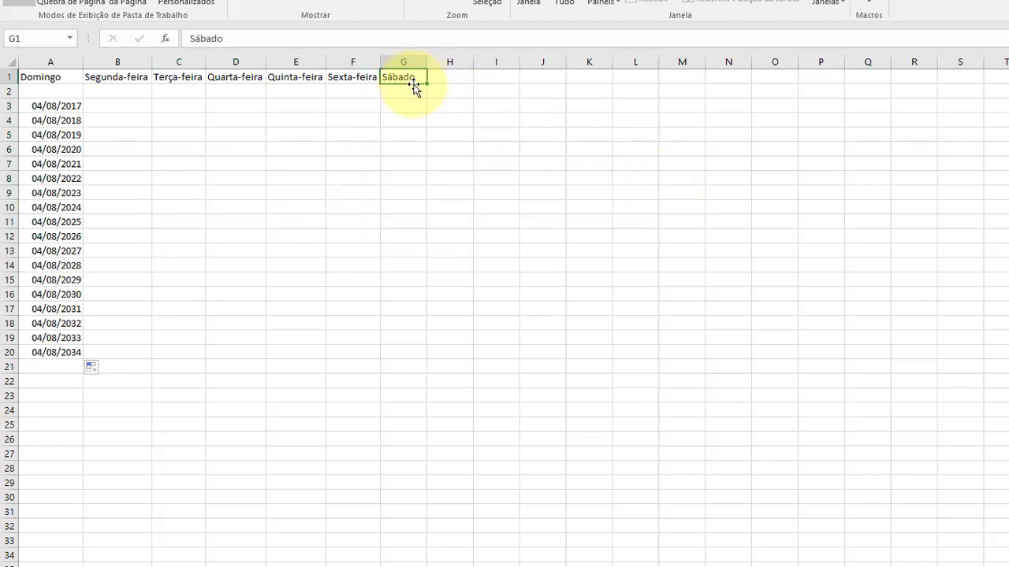
pyautogui.moveTo(412, 83); pyautogui.dragTo(505, 197)
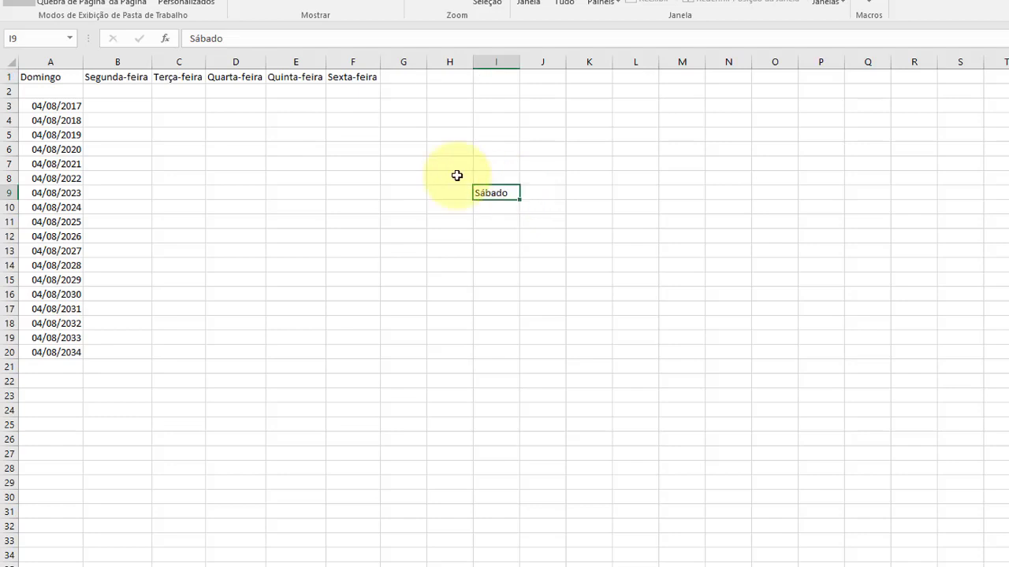
# - Widen column A to about double its width, then select A1
pyautogui.click(64, 106)
pyautogui.click(63, 77)
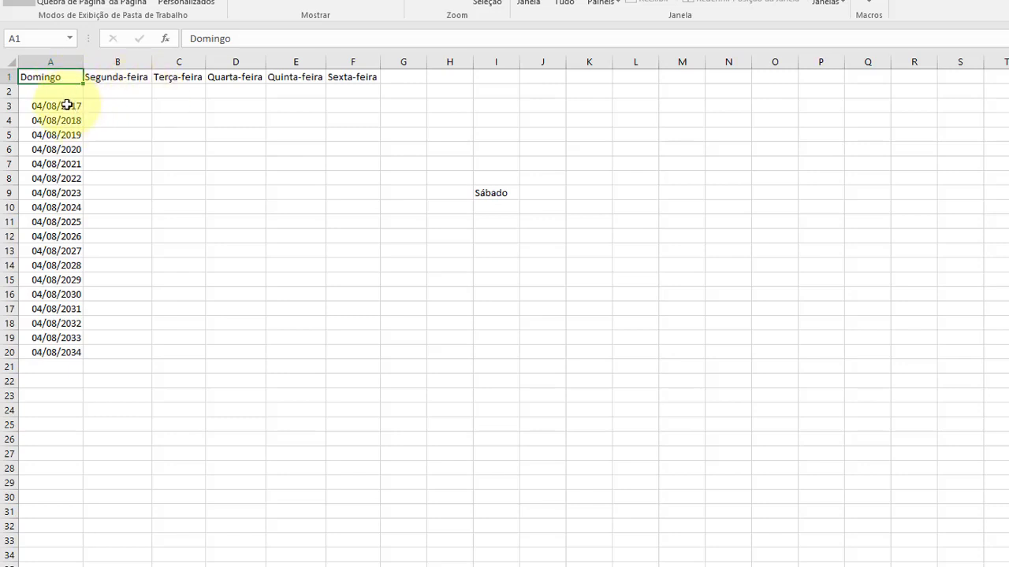
pyautogui.moveTo(67, 105); pyautogui.dragTo(67, 353)
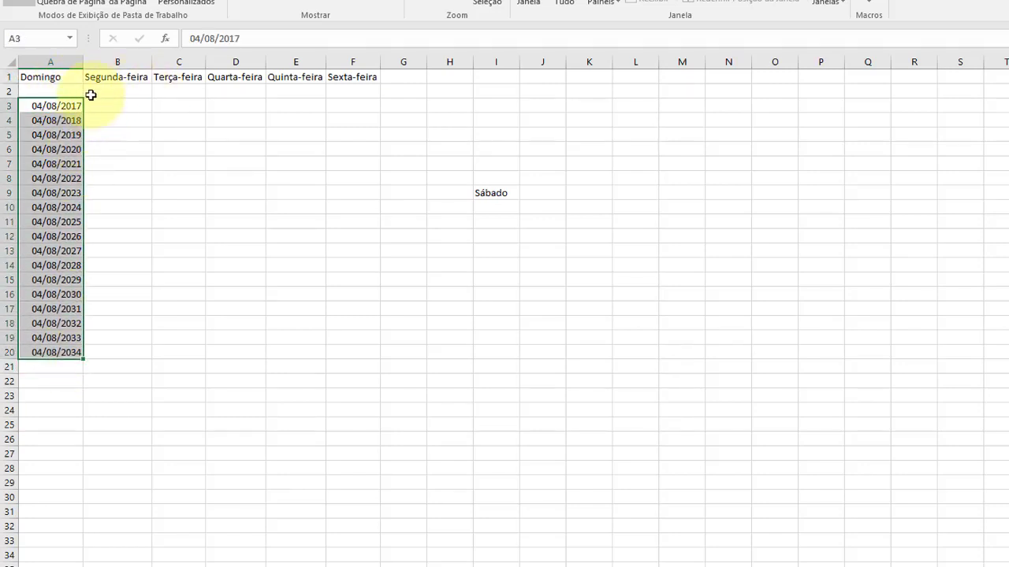
pyautogui.moveTo(82, 61); pyautogui.dragTo(165, 61)
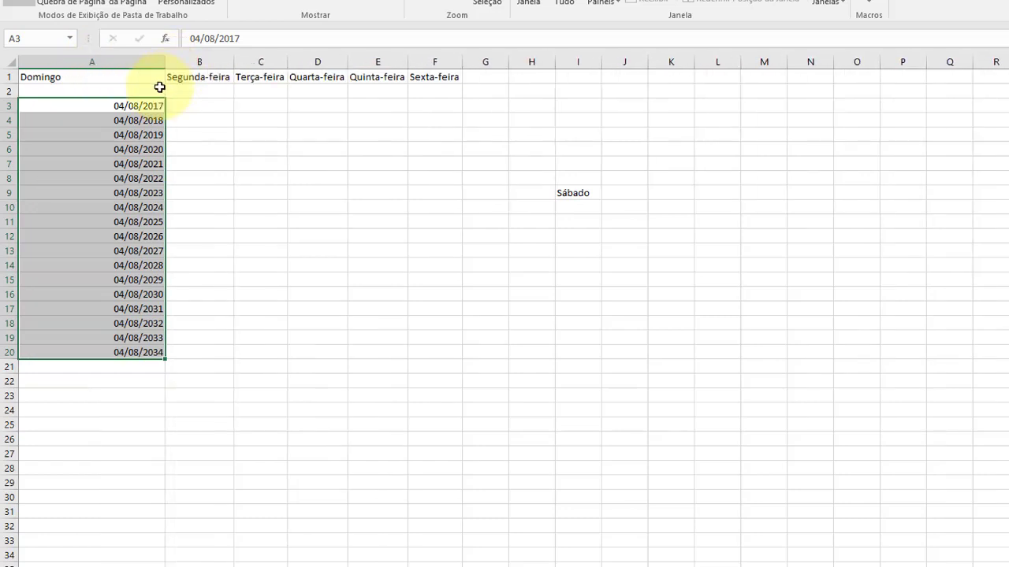
pyautogui.click(49, 77)
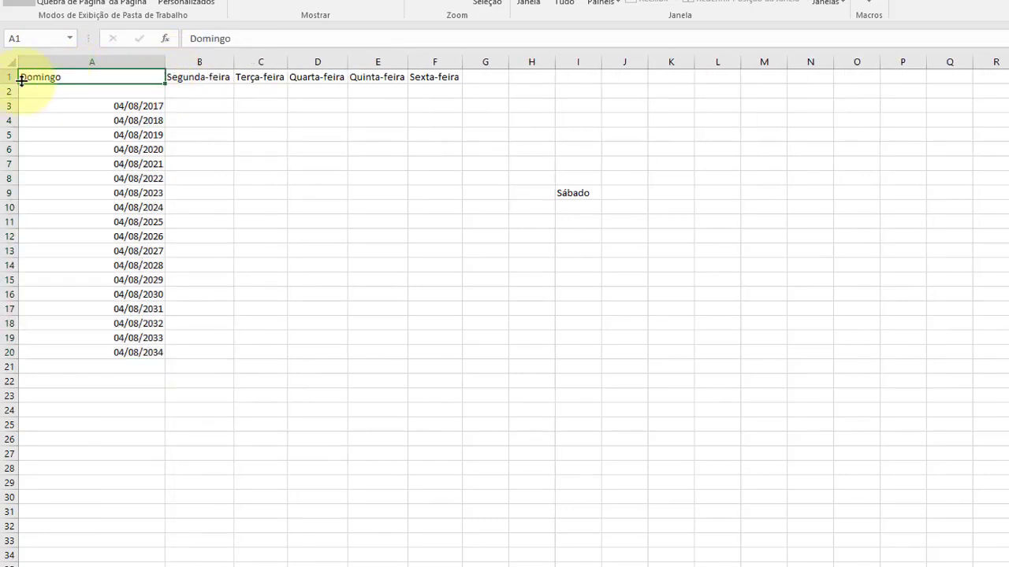